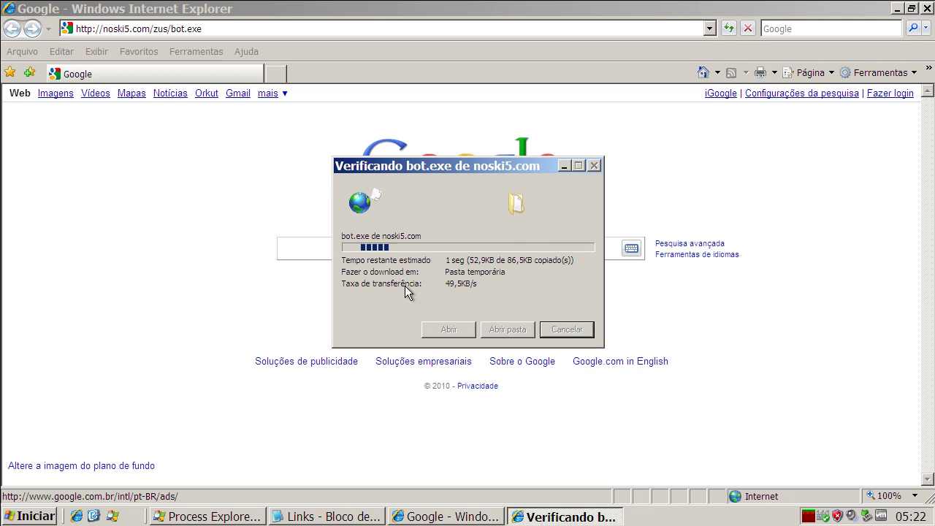
Examine the running processes in Process Explorer while bot.exe is being verified, and minimize its window
{"action": "left_click", "coordinate": [258, 515]}
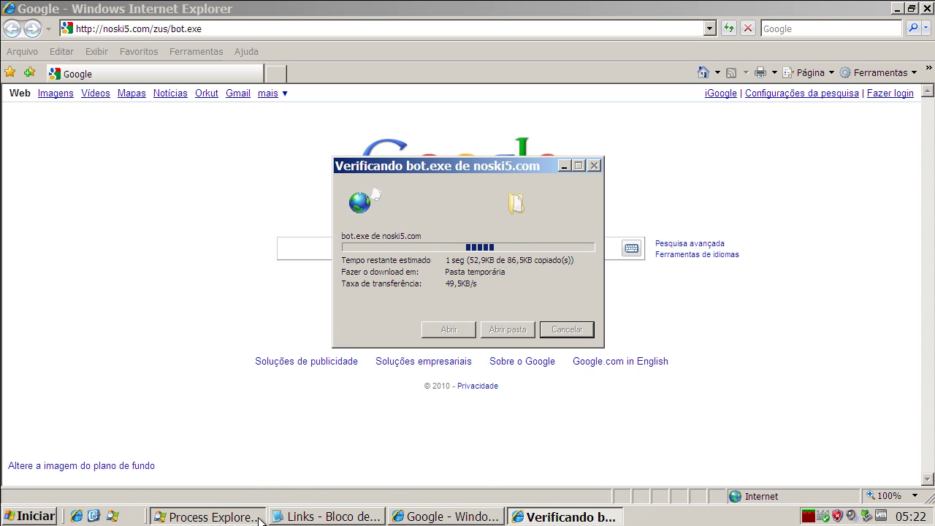
{"action": "left_click", "coordinate": [911, 8]}
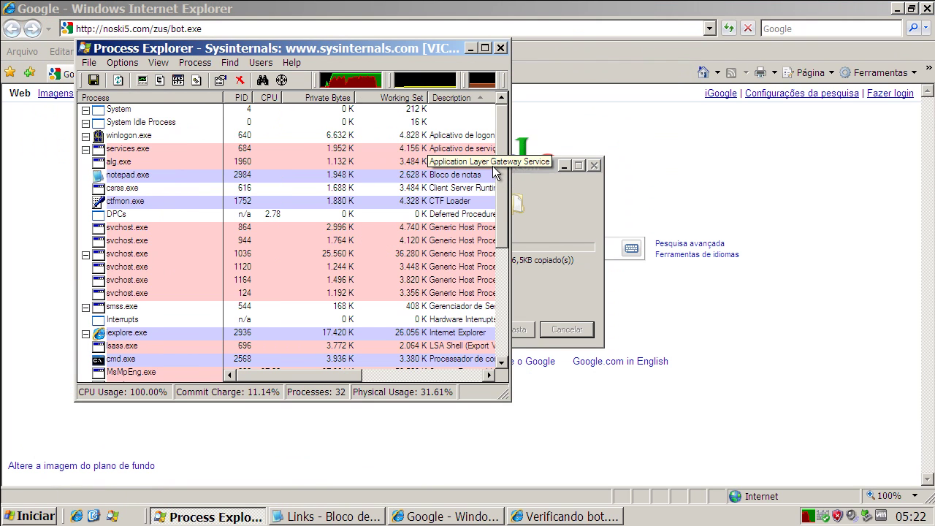
{"action": "mouse_move", "coordinate": [503, 197]}
{"action": "left_mouse_down"}
{"action": "mouse_move", "coordinate": [503, 299]}
{"action": "mouse_move", "coordinate": [502, 188]}
{"action": "left_mouse_up"}
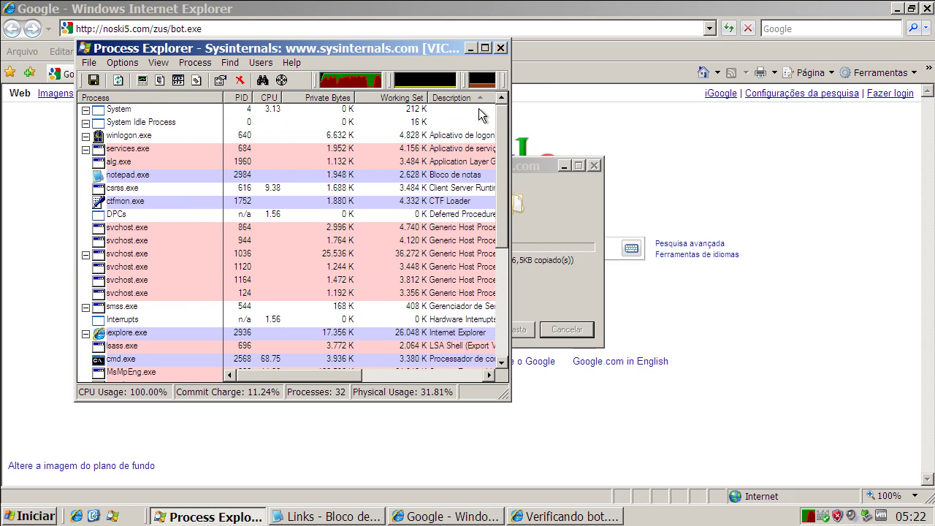
{"action": "left_click", "coordinate": [468, 47]}
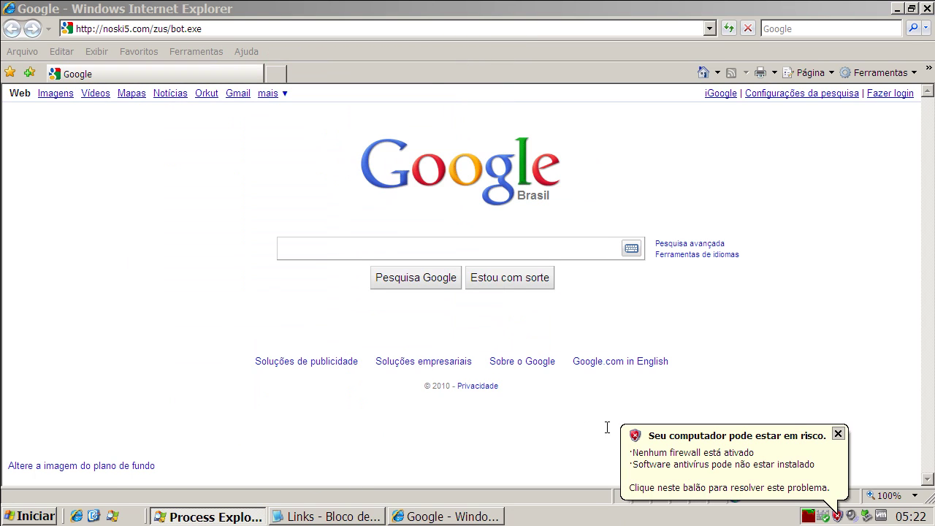
Copy the objectsoken.com/eso/isp.exe link from the Links note in Notepad and open it in Internet Explorer
{"action": "left_click", "coordinate": [346, 518]}
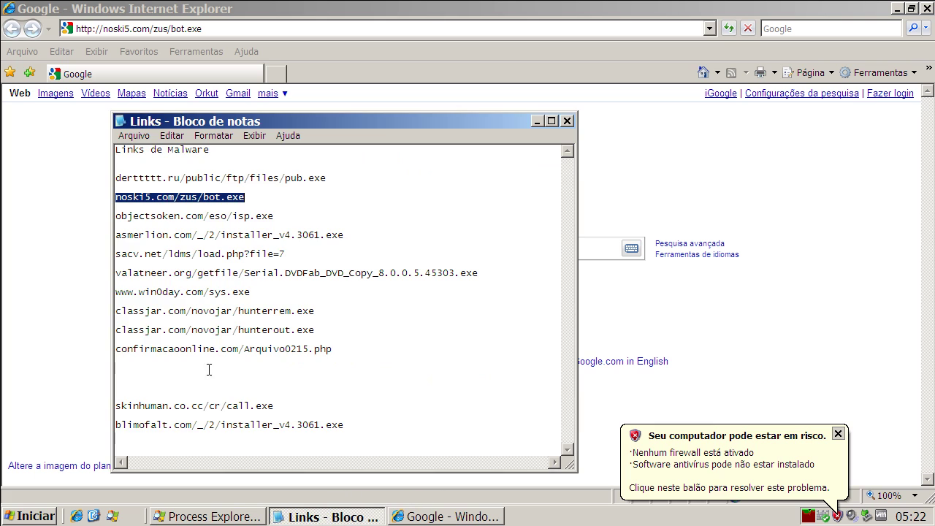
{"action": "double_click", "coordinate": [181, 216]}
{"action": "right_click", "coordinate": [182, 219]}
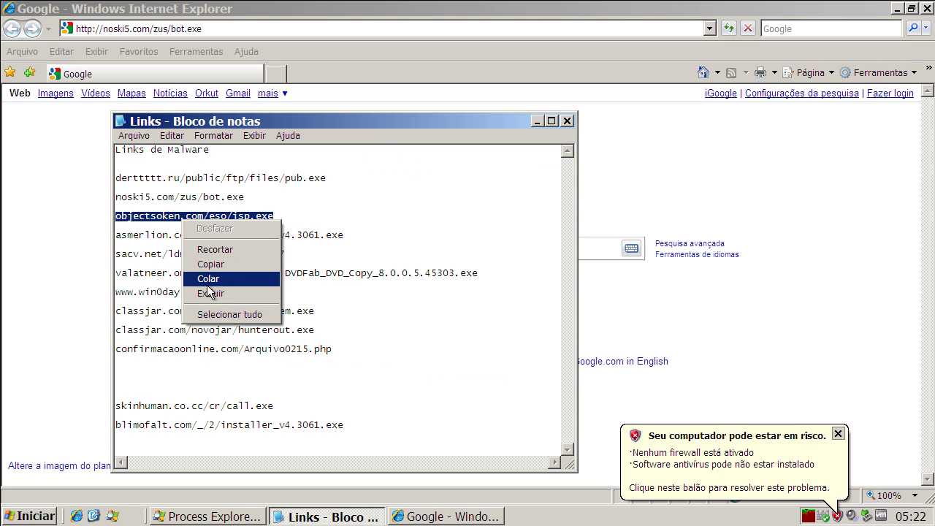
{"action": "left_click", "coordinate": [209, 266]}
{"action": "left_click", "coordinate": [161, 31]}
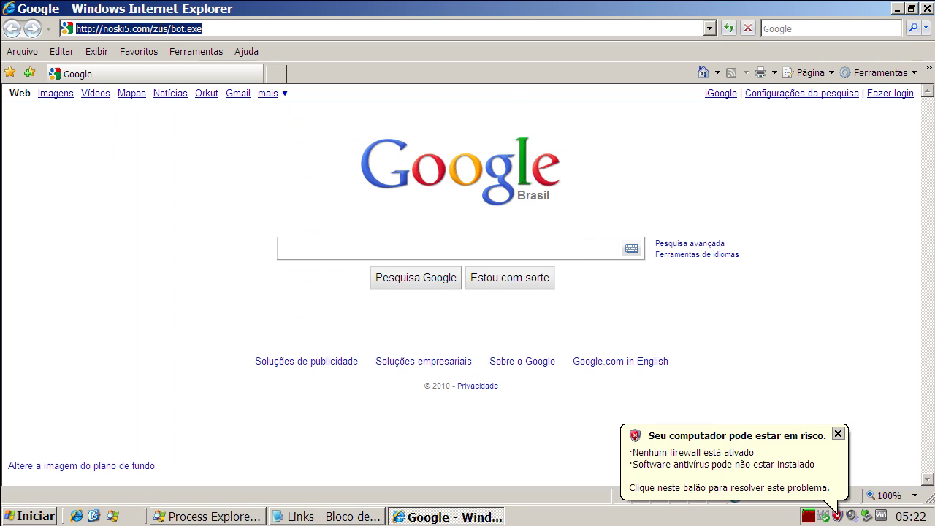
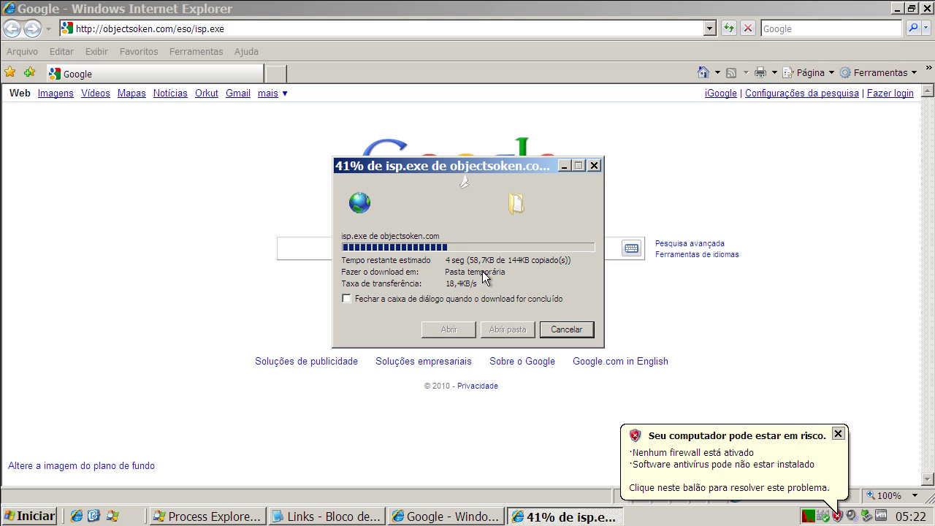
Copy the asmerlion.com/_/2/installer_v4.3061.exe link from the Links note in Notepad and minimize the note
{"action": "left_click", "coordinate": [325, 517]}
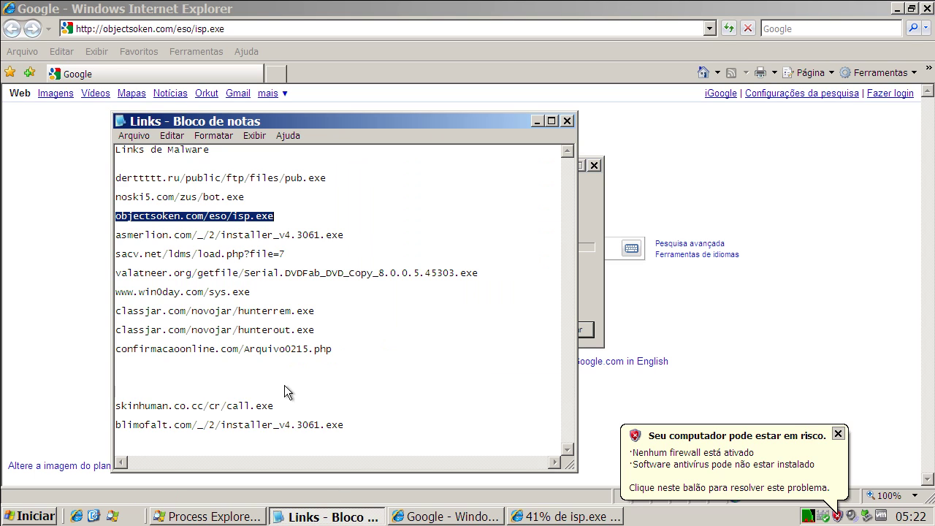
{"action": "double_click", "coordinate": [206, 234]}
{"action": "right_click", "coordinate": [207, 234]}
{"action": "left_click", "coordinate": [235, 280]}
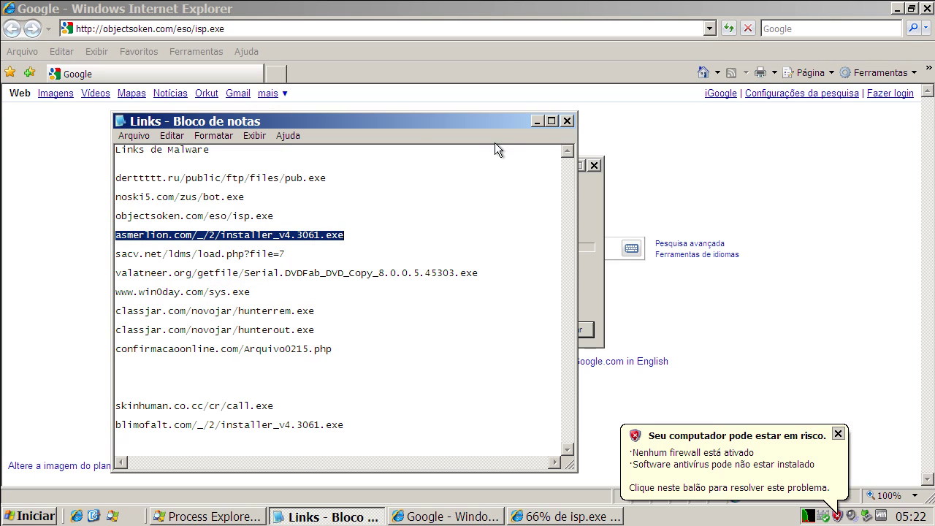
{"action": "left_click", "coordinate": [538, 120]}
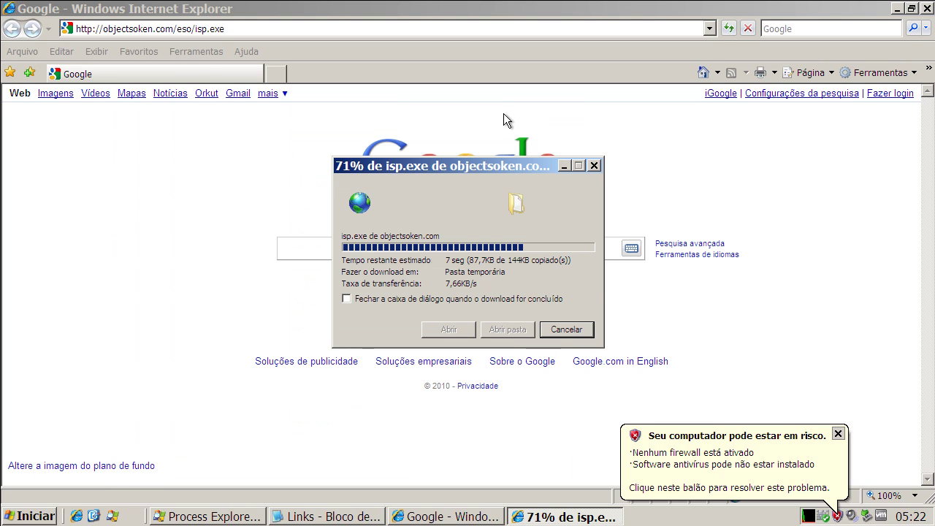
Dismiss the security balloon and allow the downloaded isp.exe from the unknown publisher to run
{"action": "left_click", "coordinate": [837, 435]}
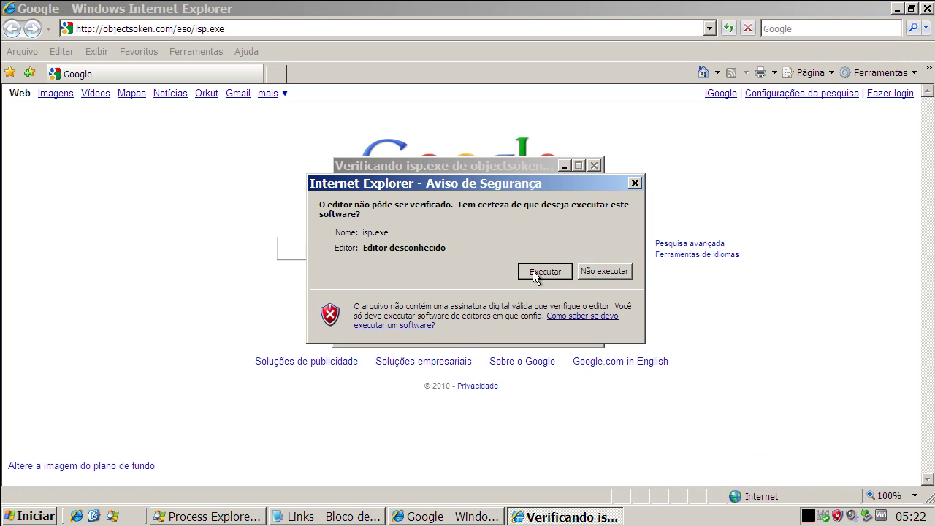
{"action": "left_click", "coordinate": [535, 272]}
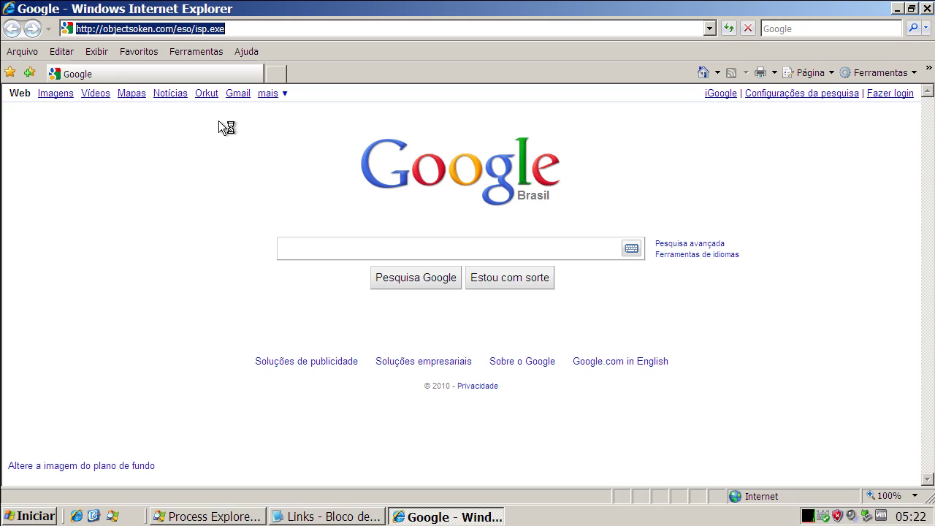
Load the copied asmerlion.com/_/2/installer_v4.3061.exe address in the browser and choose to run the offered setup.exe
{"action": "right_click", "coordinate": [205, 28]}
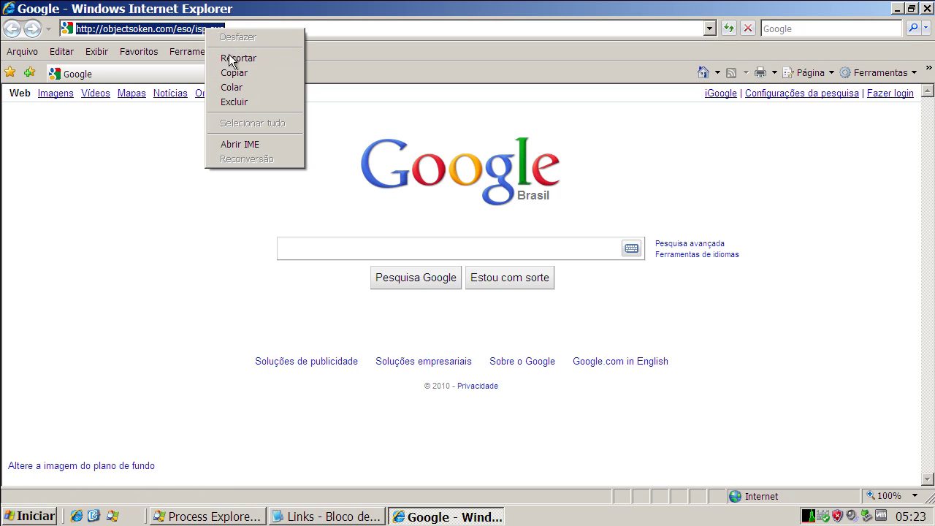
{"action": "left_click", "coordinate": [241, 88]}
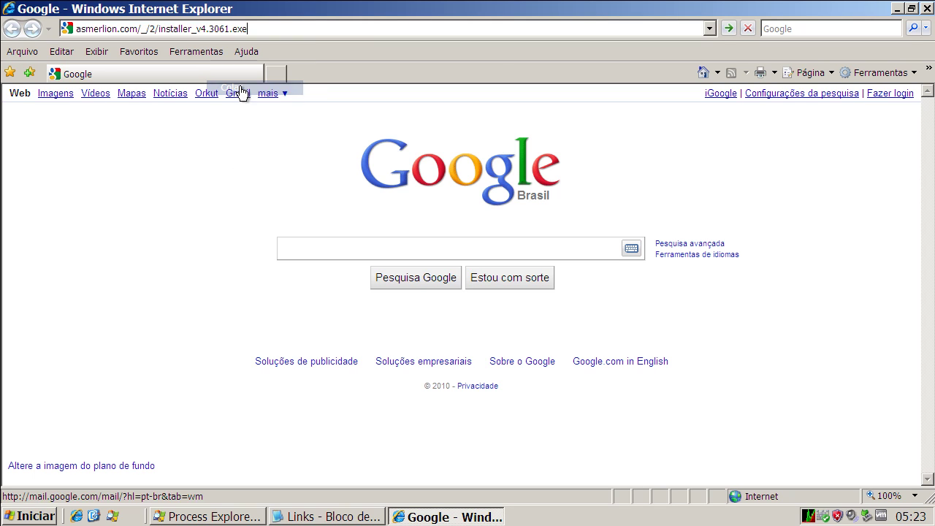
{"action": "key", "text": "Return"}
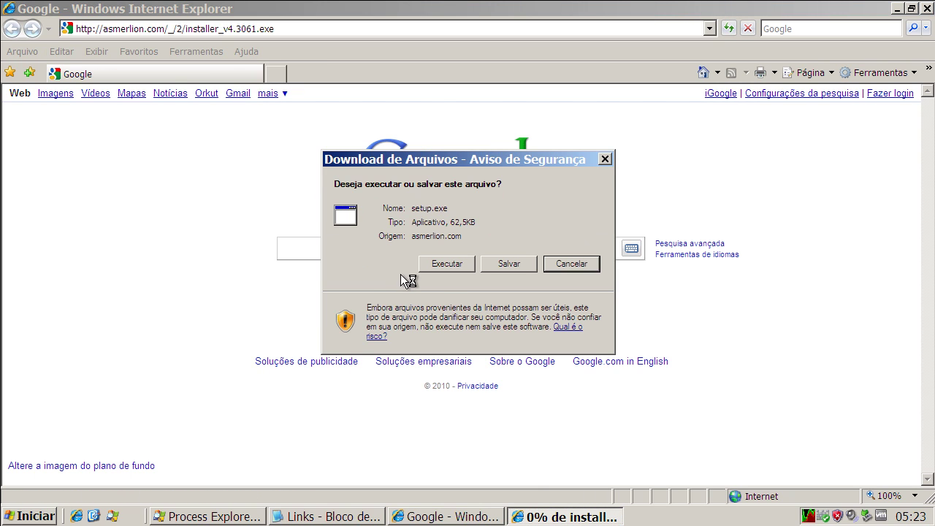
{"action": "left_click", "coordinate": [457, 265]}
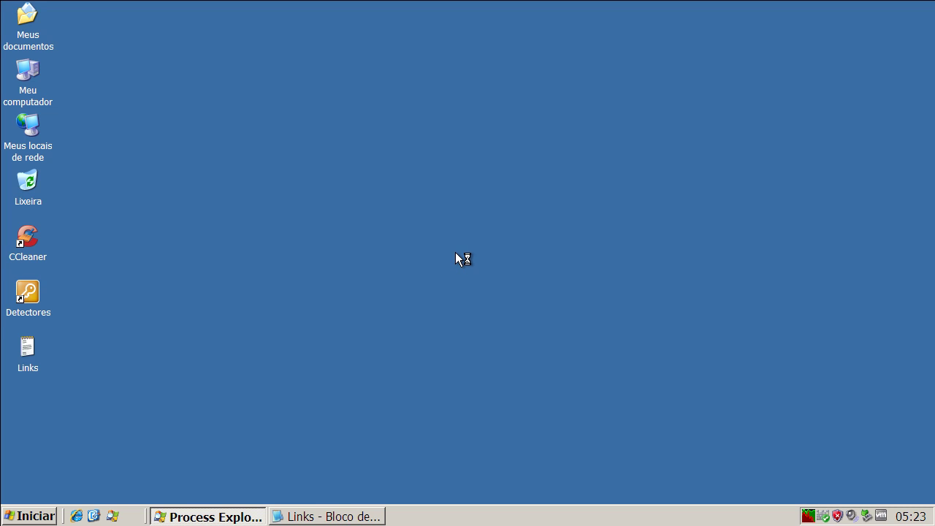
Reopen Internet Explorer and replace its address with the sacv.net/ldms/load.php?file=7 link copied from the Links note
{"action": "left_click", "coordinate": [76, 516]}
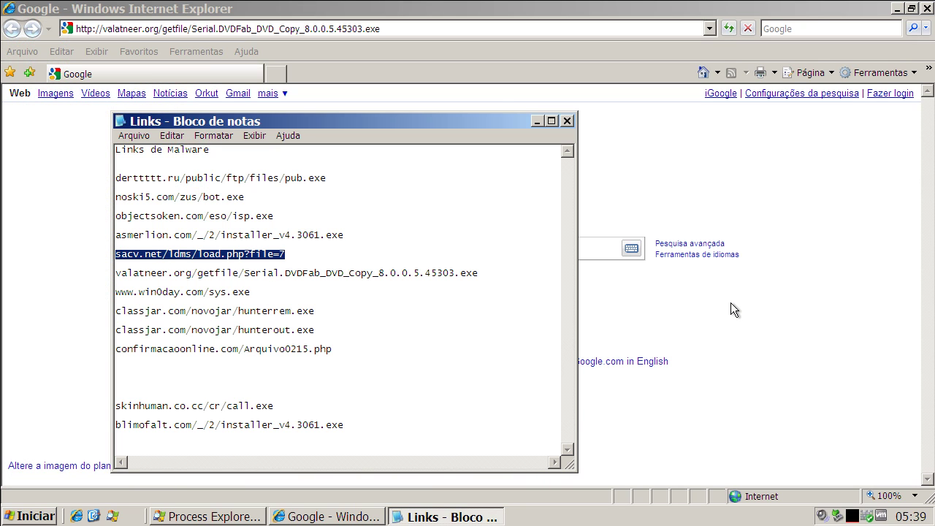
{"action": "right_click", "coordinate": [222, 255]}
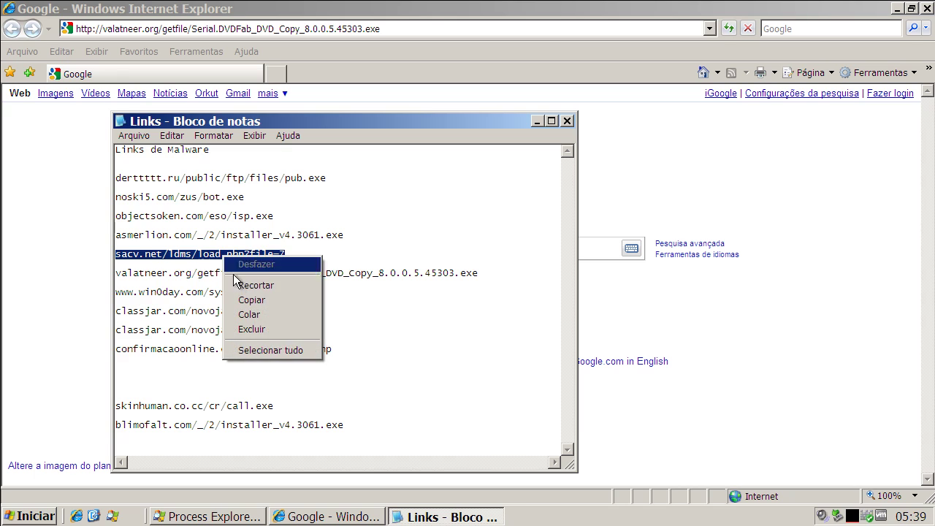
{"action": "left_click", "coordinate": [241, 301]}
{"action": "left_click", "coordinate": [162, 30]}
{"action": "left_click", "coordinate": [162, 29], "text": "shift"}
{"action": "left_click_drag", "start_coordinate": [389, 30], "coordinate": [28, 38]}
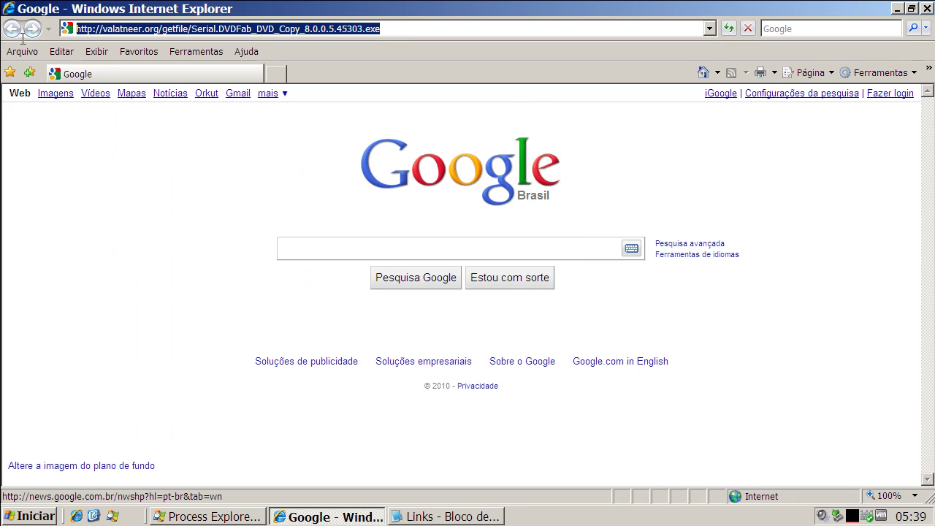
{"action": "key", "text": "ctrl+v"}
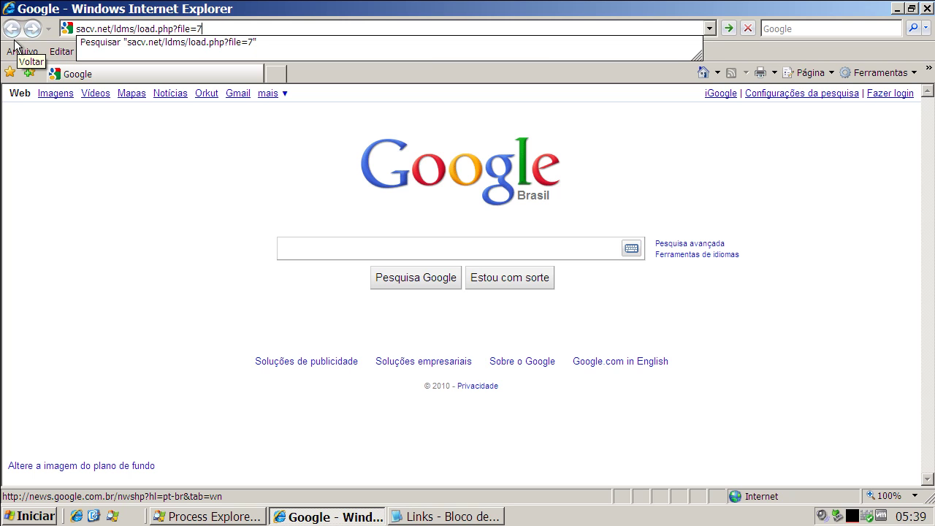
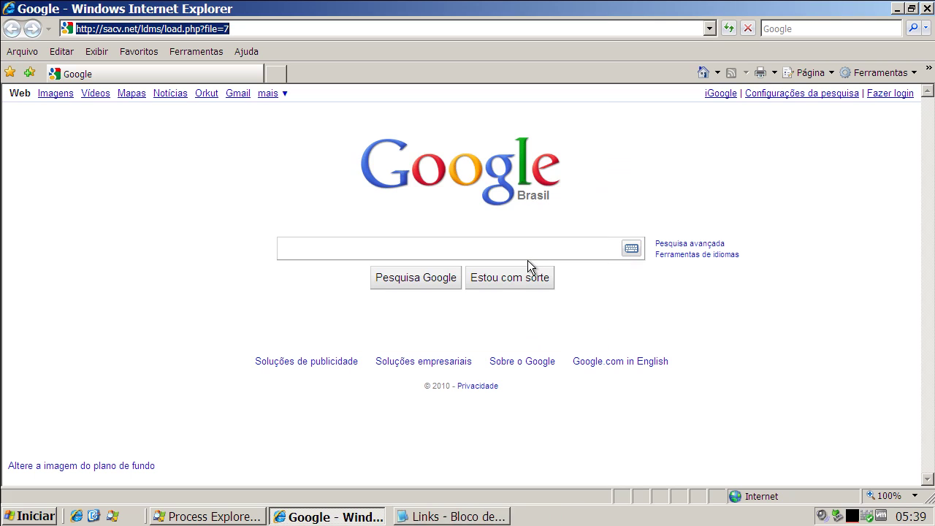
Copy the valatneer.org/getfile/Serial.DVDFab_DVD_Copy_8.0.0.5.45303.exe link from the Links note and load it in the browser
{"action": "left_click", "coordinate": [442, 515]}
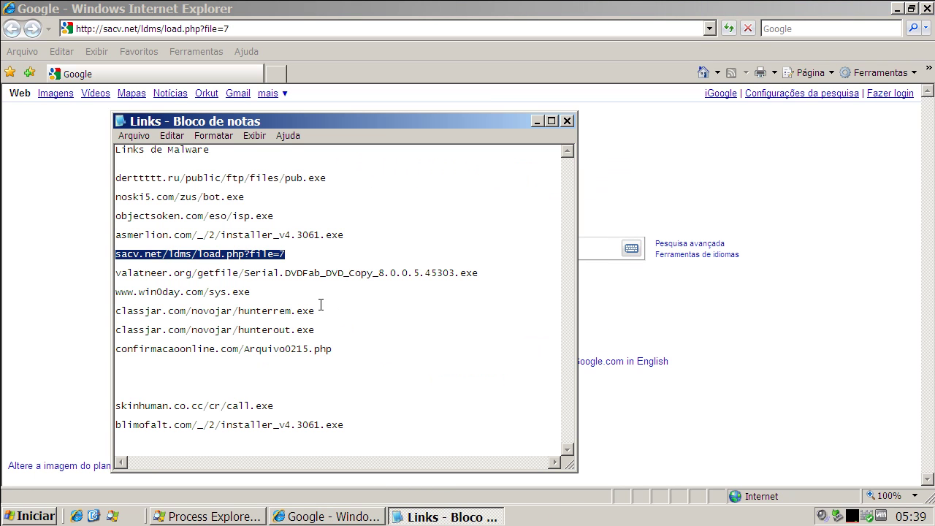
{"action": "double_click", "coordinate": [319, 274]}
{"action": "right_click", "coordinate": [319, 275]}
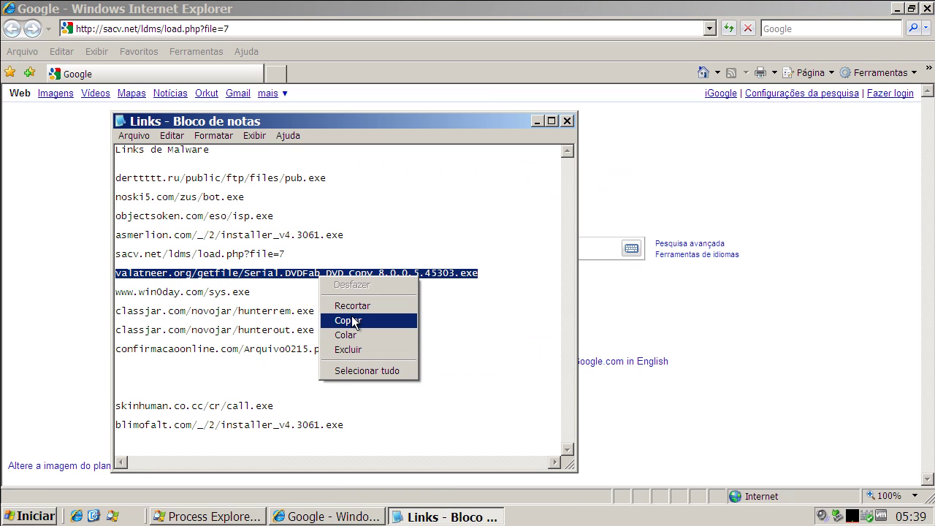
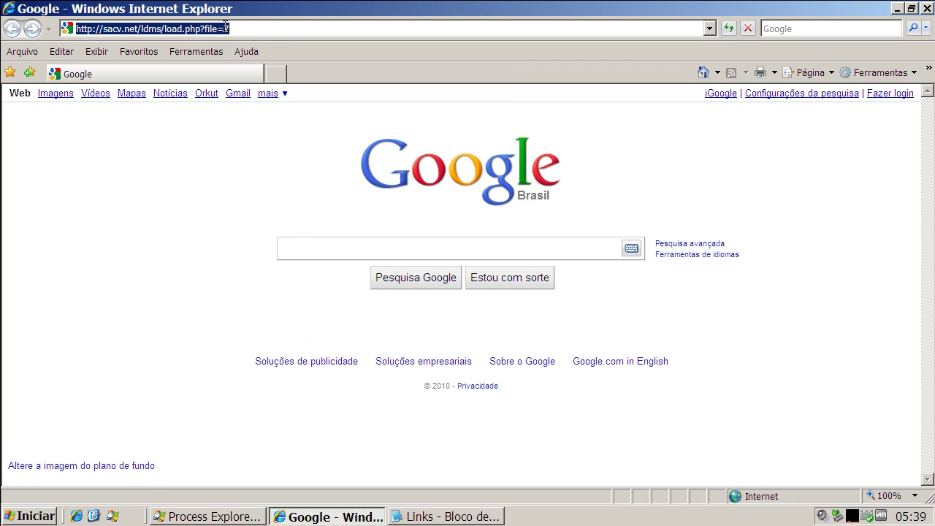
{"action": "type", "text": "valatneer.org/getfile/Serial.DVDFab_DVD_Copy_8.0.0.5.45303.exe"}
{"action": "key", "text": "Return"}
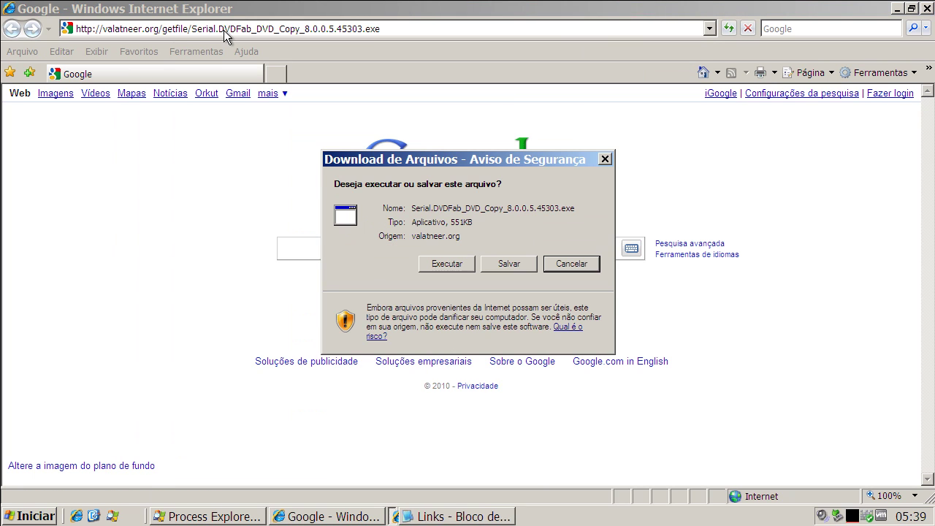
Try to run the offered Serial.DVDFab_DVD_Copy_8.0.0.5.45303.exe file and close the resulting dialog
{"action": "left_click", "coordinate": [462, 264]}
{"action": "left_click", "coordinate": [535, 256]}
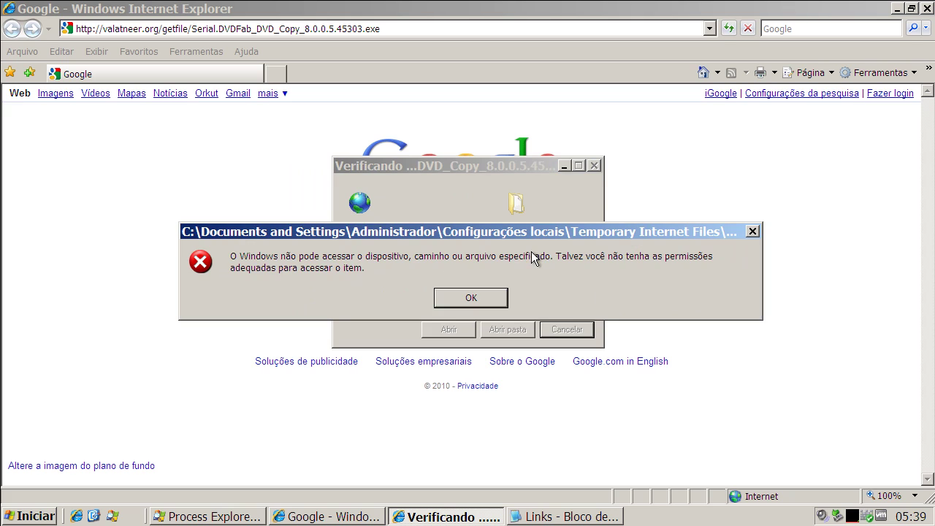
{"action": "left_click", "coordinate": [490, 296]}
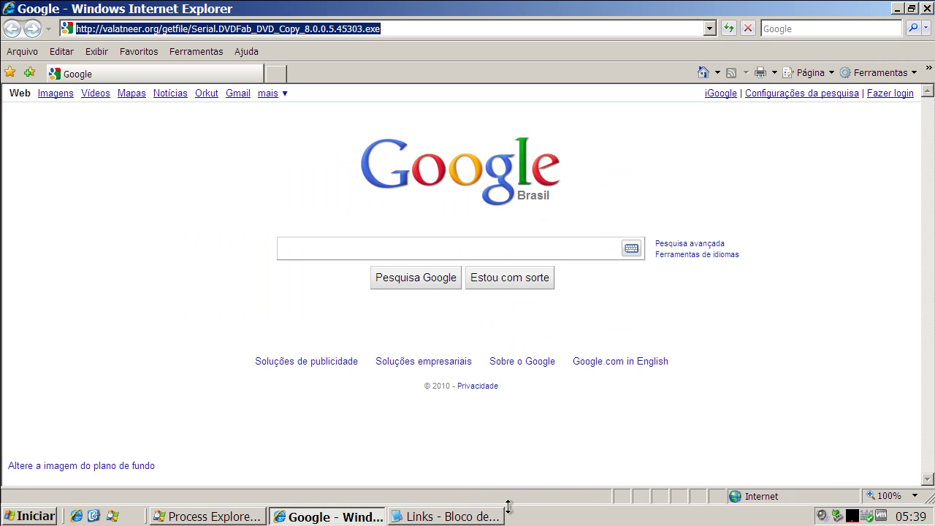
{"action": "left_click", "coordinate": [453, 517]}
{"action": "double_click", "coordinate": [197, 293]}
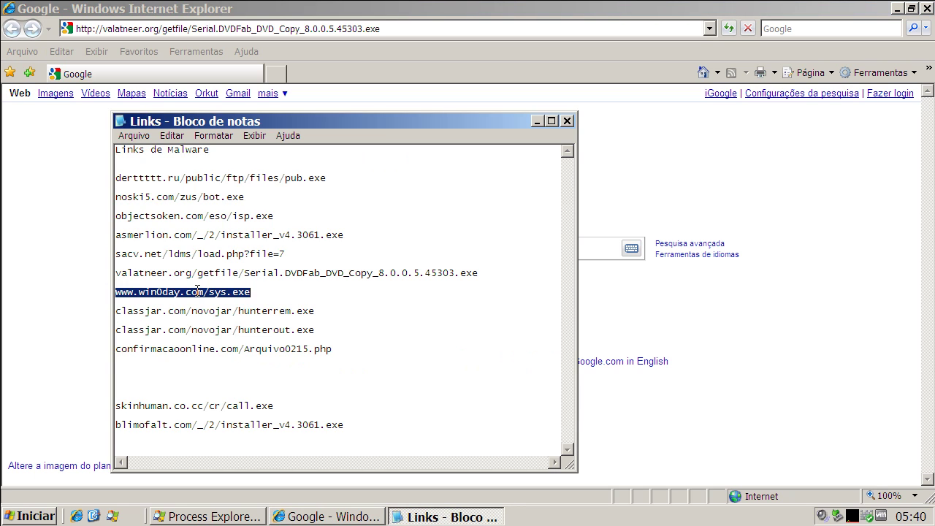
{"action": "right_click", "coordinate": [197, 292]}
{"action": "left_click", "coordinate": [225, 331]}
{"action": "left_click", "coordinate": [229, 63]}
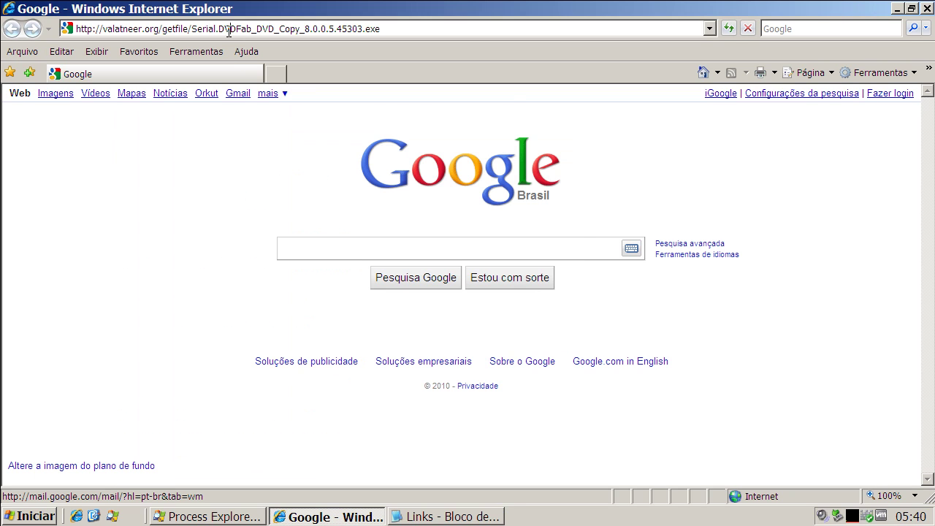
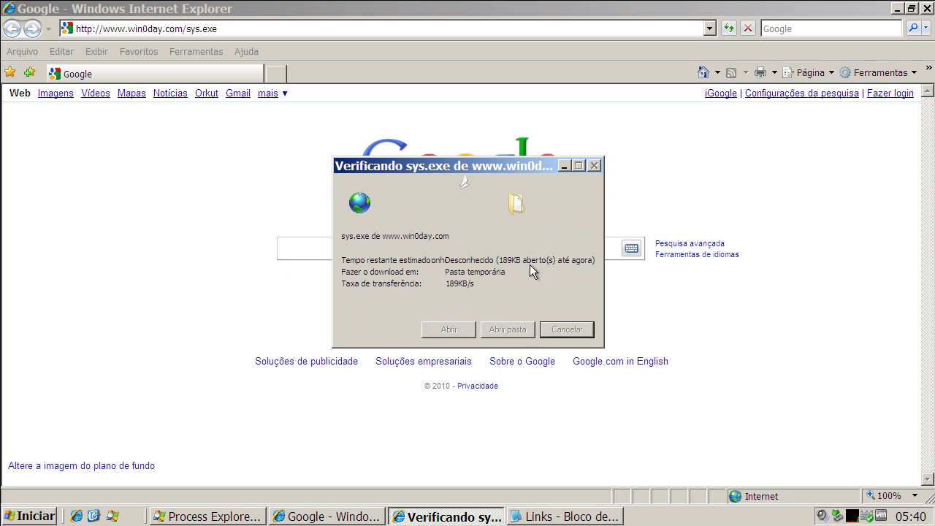
Copy the classjar.com/novojar/hunterrem.exe link from the Links note and load it in the browser
{"action": "left_click", "coordinate": [539, 517]}
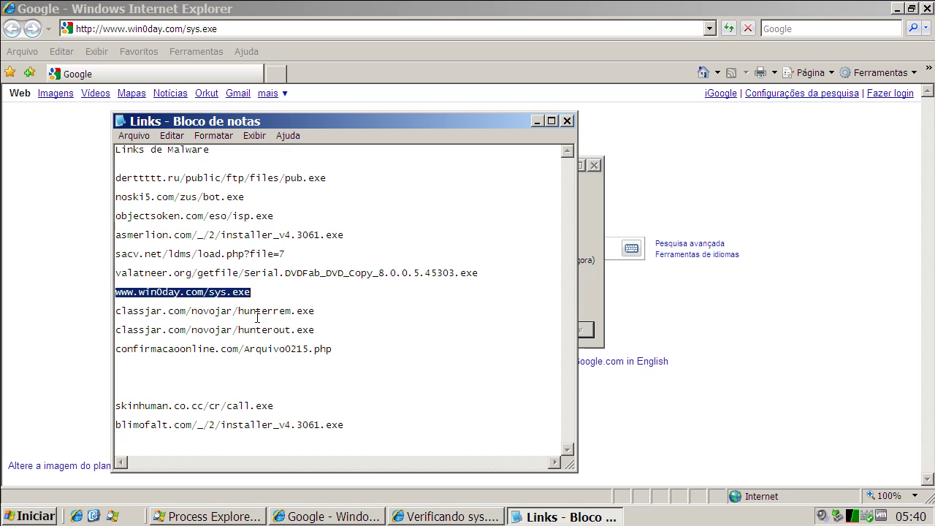
{"action": "double_click", "coordinate": [256, 311]}
{"action": "right_click", "coordinate": [257, 315]}
{"action": "left_click", "coordinate": [286, 357]}
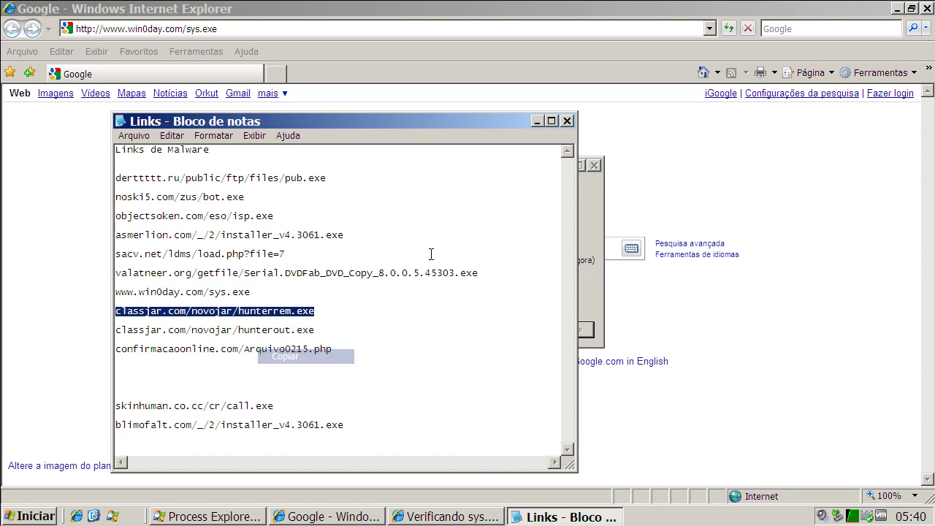
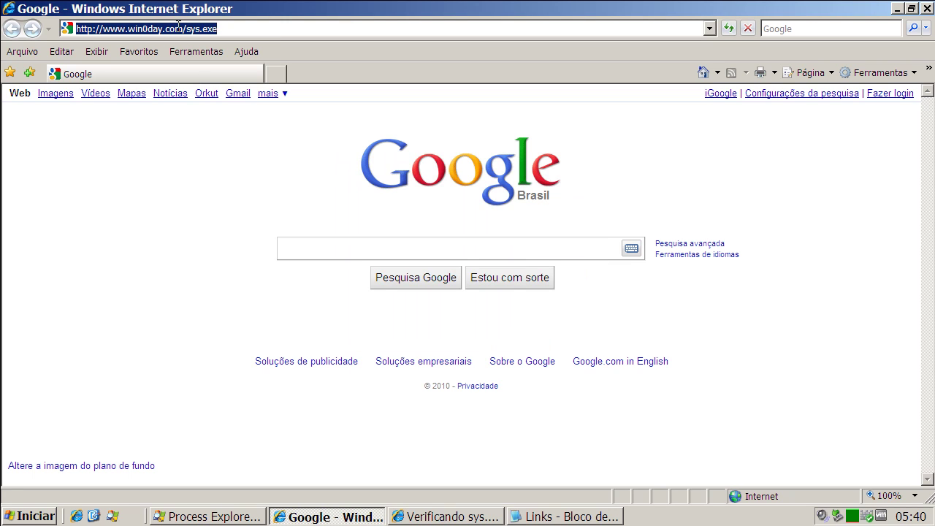
{"action": "type", "text": "classjar.com/novojar/hunterrem.exe"}
{"action": "key", "text": "Return"}
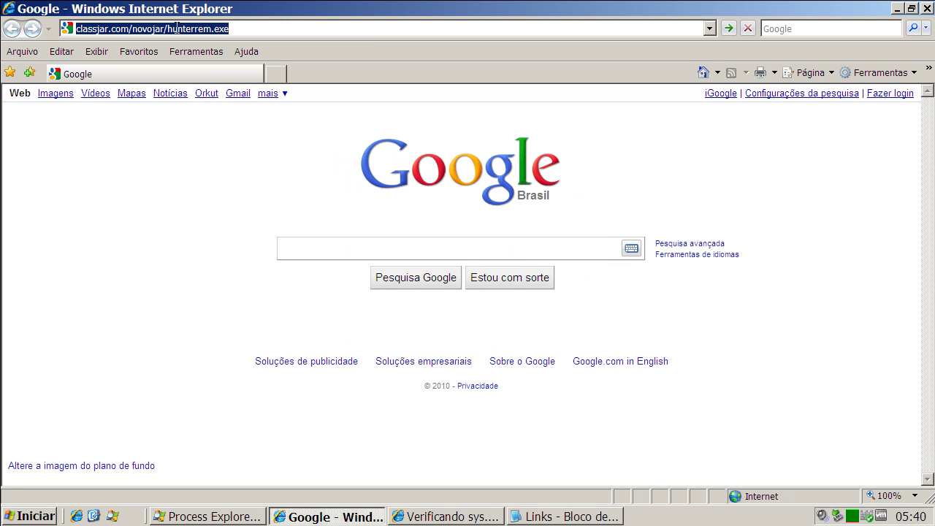
Run the offered hunterrem.exe file and allow it despite the unknown-publisher security warning
{"action": "left_click", "coordinate": [467, 262]}
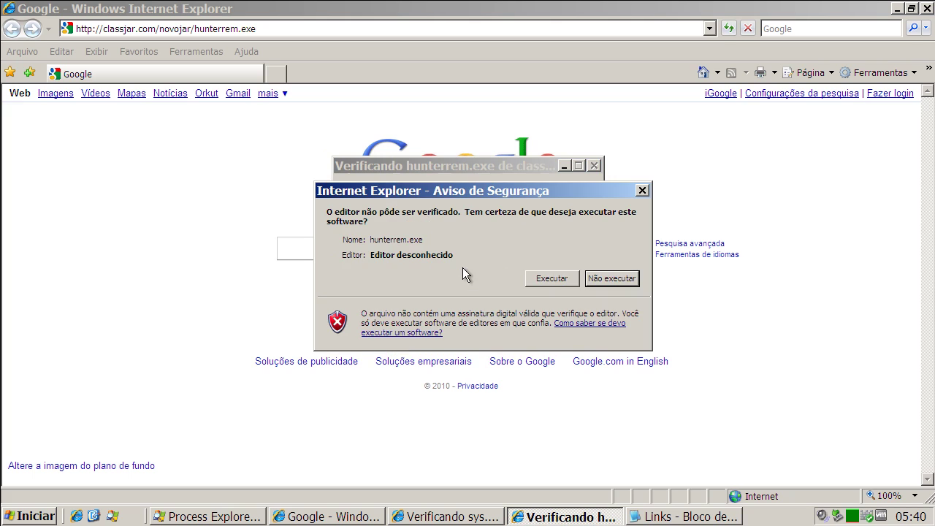
{"action": "left_click", "coordinate": [543, 275]}
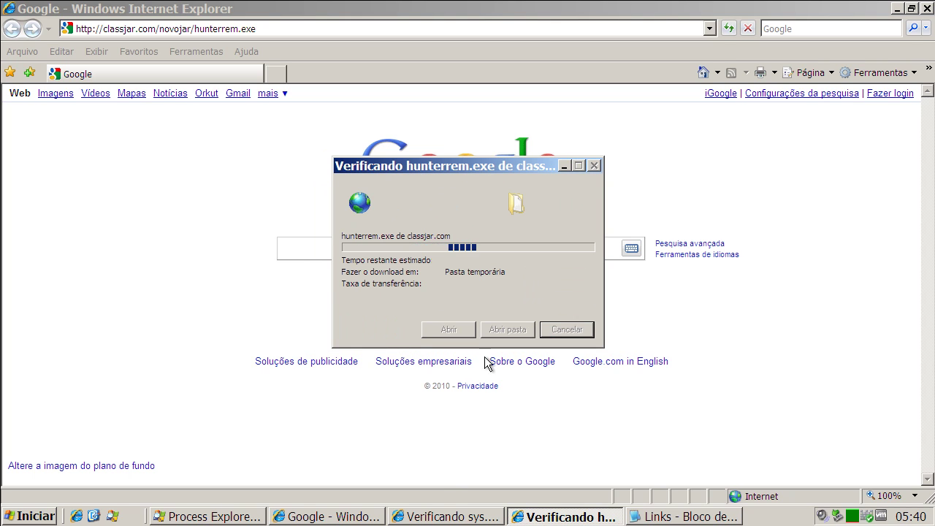
Copy the classjar.com/novojar/hunterout.exe link from the Links note, load it in the browser and run the offered file
{"action": "left_click", "coordinate": [642, 516]}
{"action": "double_click", "coordinate": [221, 330]}
{"action": "right_click", "coordinate": [221, 330]}
{"action": "left_click", "coordinate": [279, 371]}
{"action": "left_click", "coordinate": [537, 121]}
{"action": "left_click", "coordinate": [237, 29]}
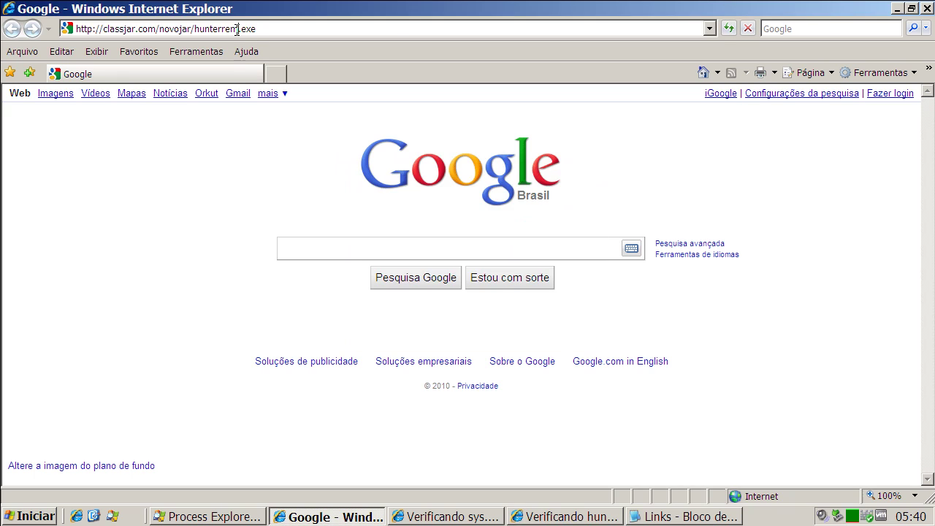
{"action": "key", "text": "ctrl+v"}
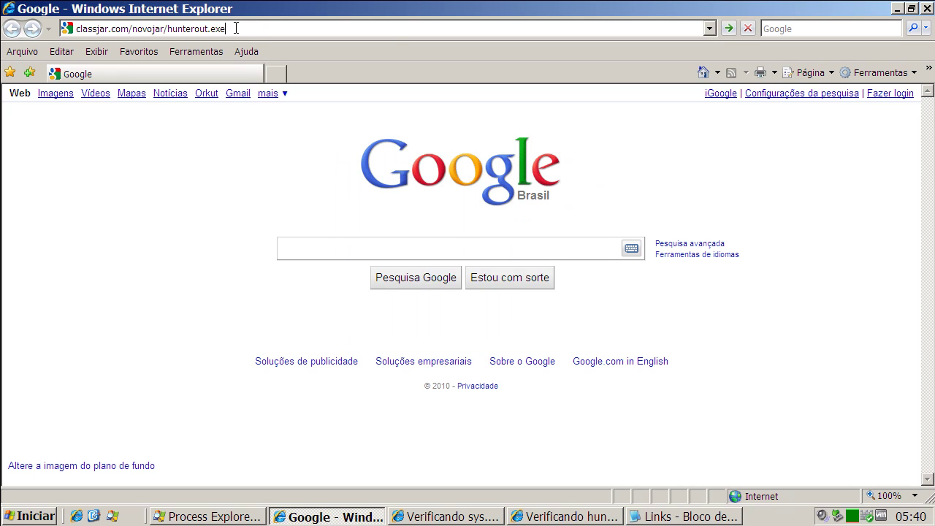
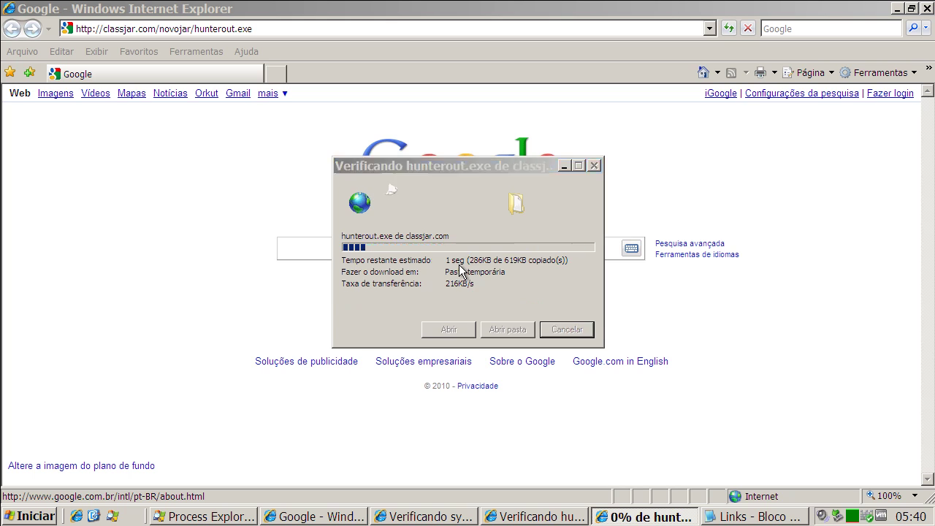
{"action": "left_click", "coordinate": [520, 261]}
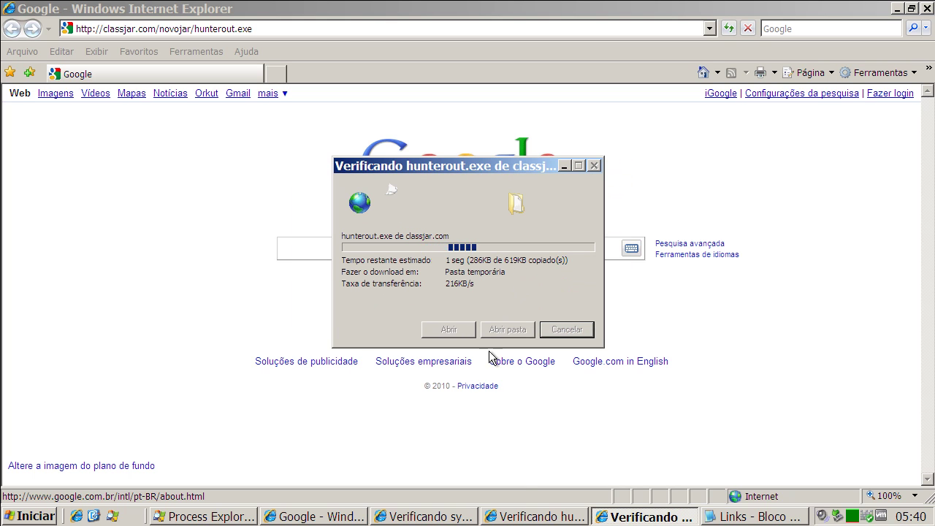
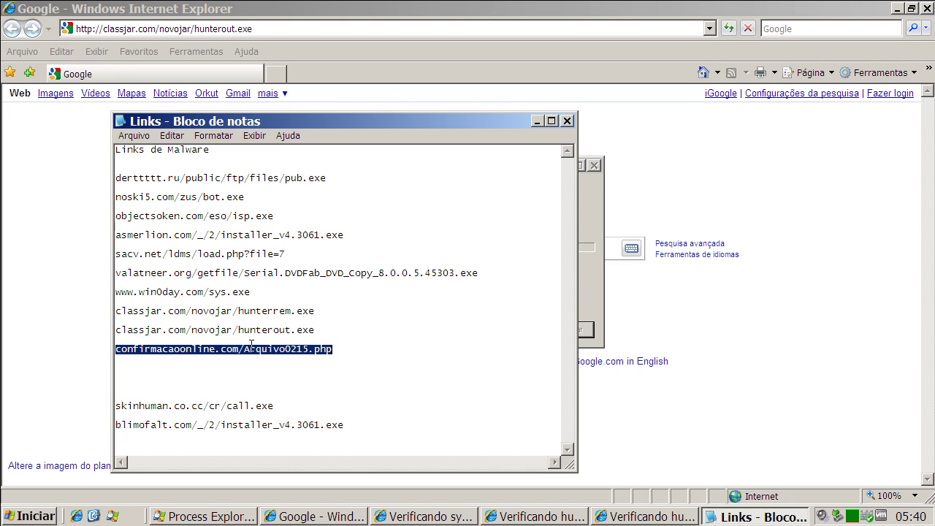
Copy the confirmacaoonline.com/Arquivo0215.php link from the Links note and load it in the browser
{"action": "right_click", "coordinate": [251, 348]}
{"action": "left_click", "coordinate": [282, 391]}
{"action": "left_click", "coordinate": [537, 122]}
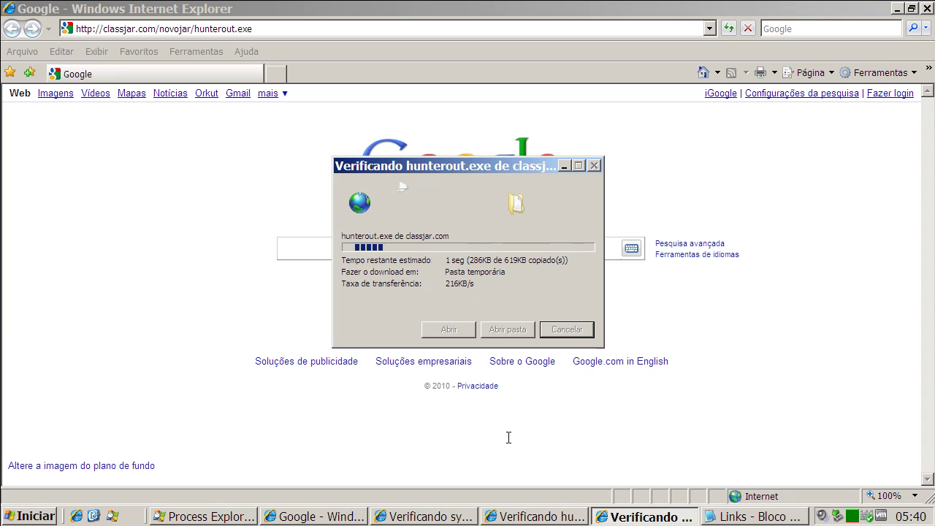
{"action": "left_click", "coordinate": [178, 28]}
{"action": "left_click", "coordinate": [178, 29]}
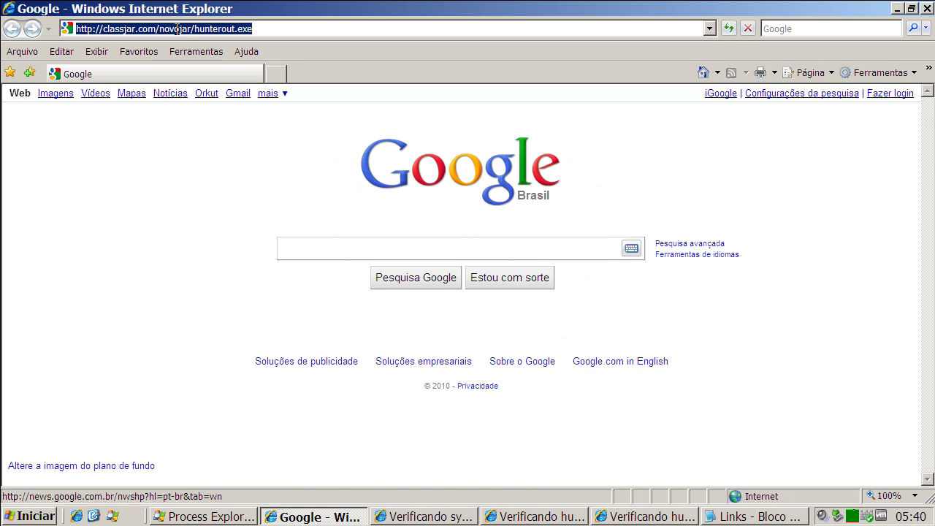
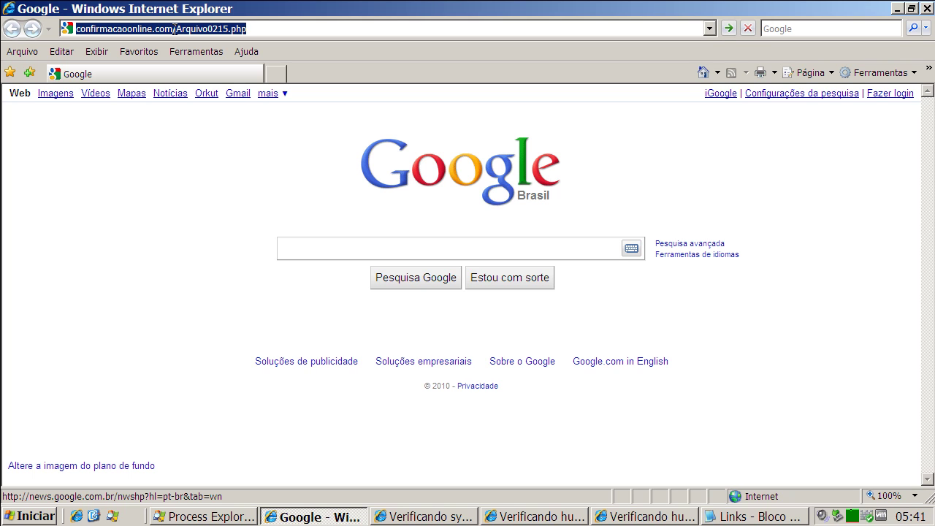
{"action": "key", "text": "Return"}
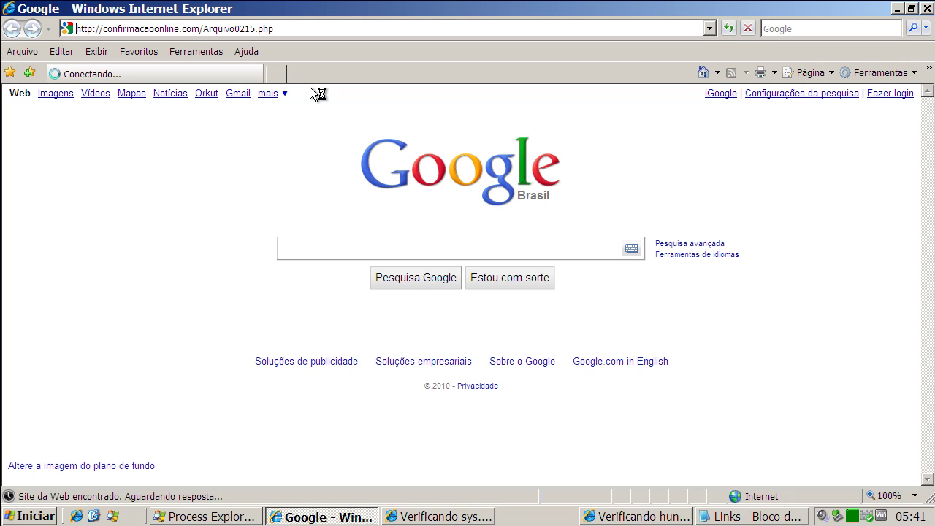
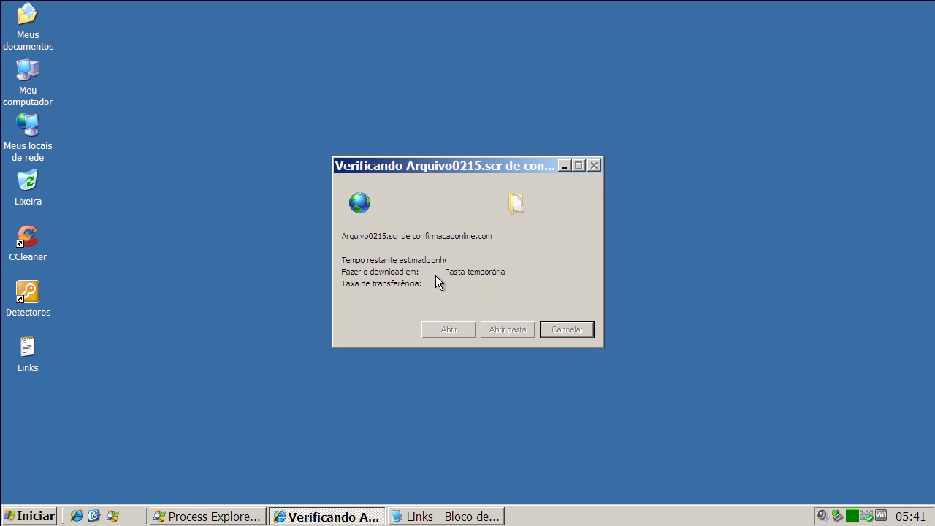
Switch to Process Explorer, examine the hunterout[1].exe and hunterrem[1].exe processes in the list, and minimize the window
{"action": "left_click", "coordinate": [245, 517]}
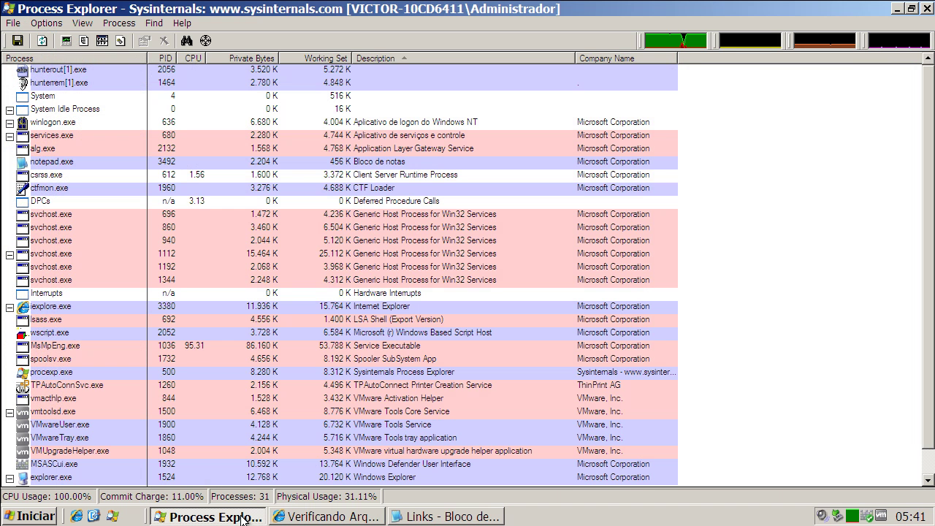
{"action": "left_click", "coordinate": [70, 73]}
{"action": "left_click", "coordinate": [61, 84]}
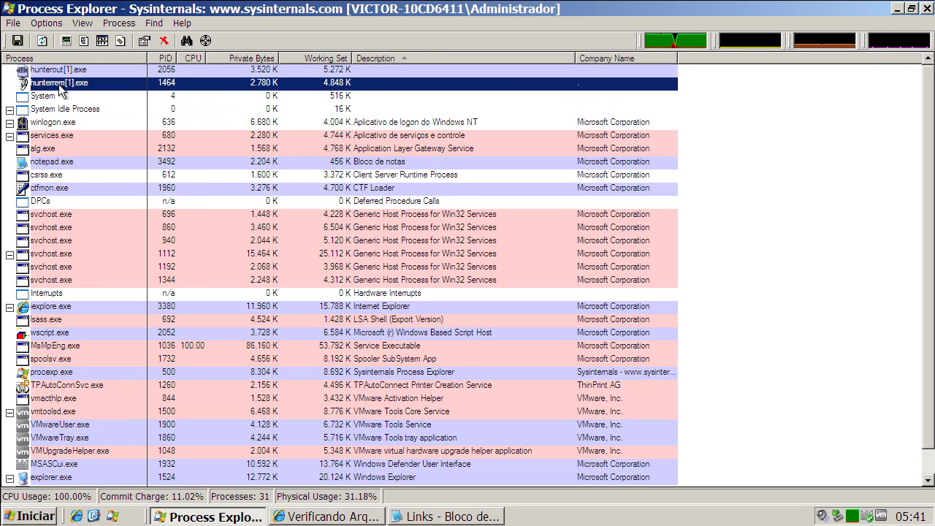
{"action": "left_click", "coordinate": [62, 71]}
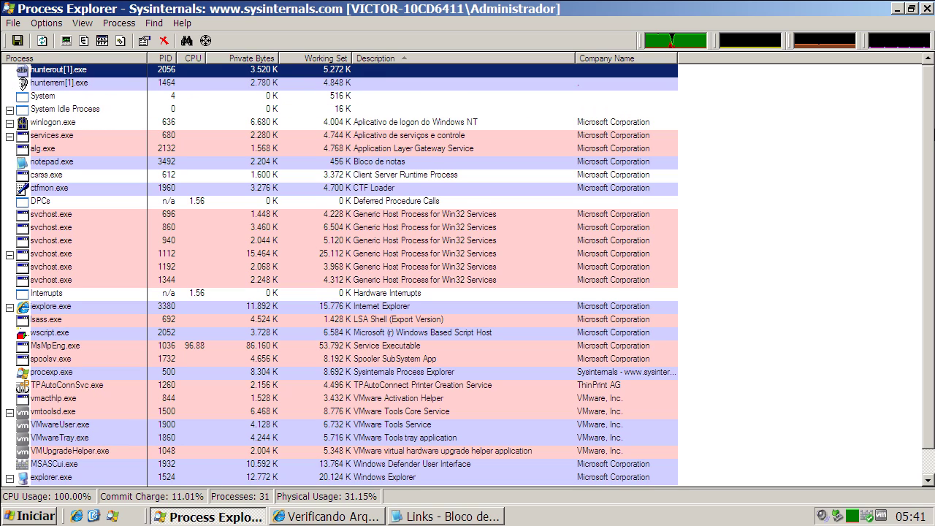
{"action": "scroll", "coordinate": [932, 132], "scroll_direction": "down", "scroll_amount": 1}
{"action": "scroll", "coordinate": [932, 131], "scroll_direction": "up", "scroll_amount": 1}
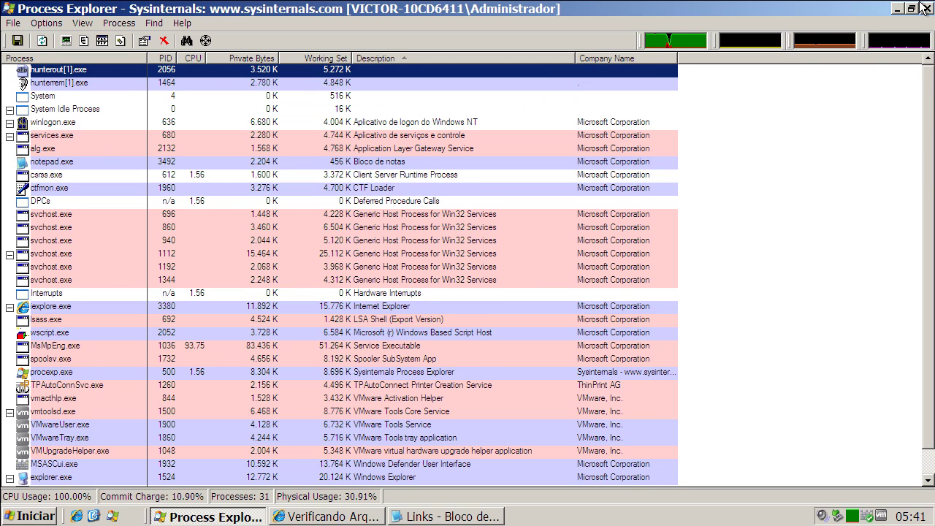
{"action": "left_click", "coordinate": [897, 9]}
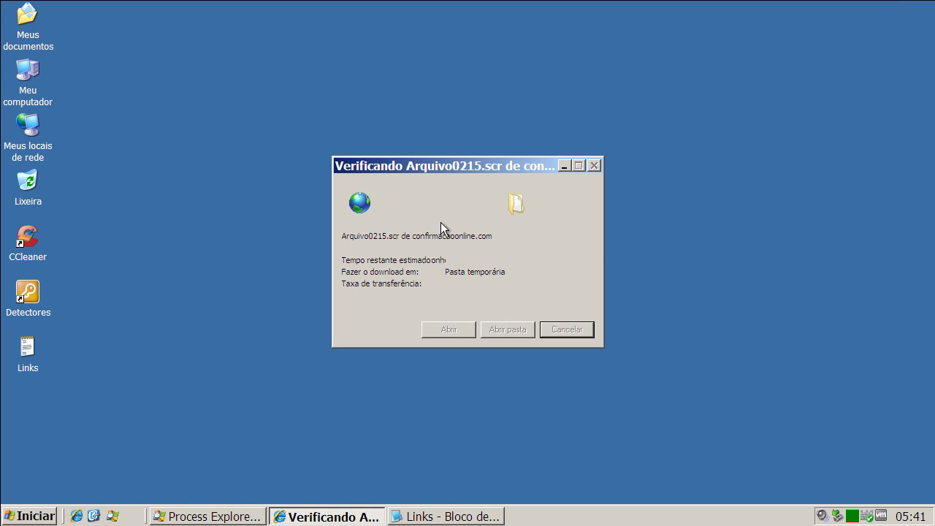
Move the Arquivo0215.scr download dialog aside, open Windows Defender to check its status, and minimize it
{"action": "left_click_drag", "start_coordinate": [438, 166], "coordinate": [507, 128]}
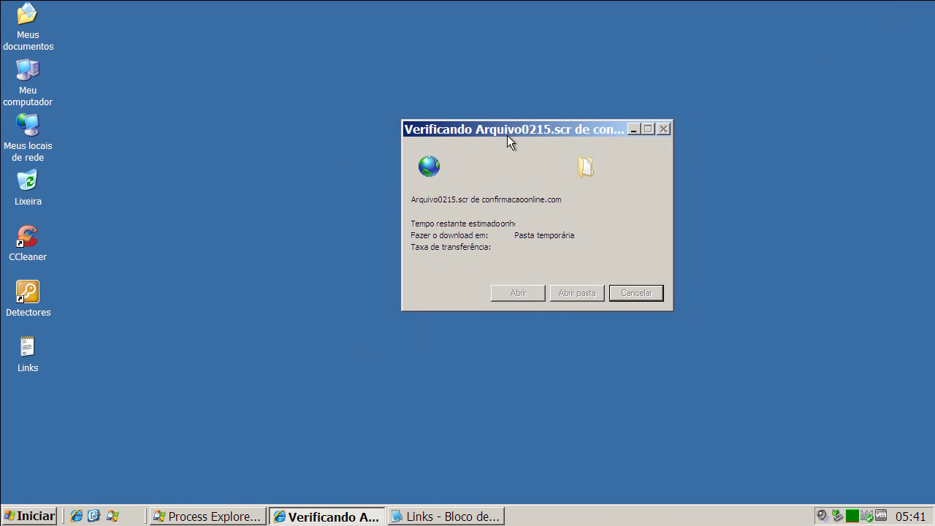
{"action": "double_click", "coordinate": [867, 518]}
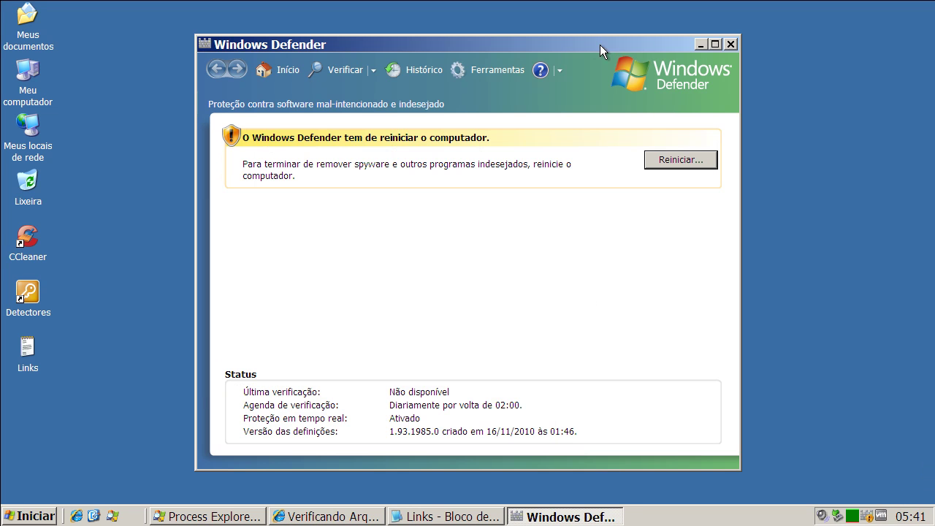
{"action": "left_click", "coordinate": [701, 45]}
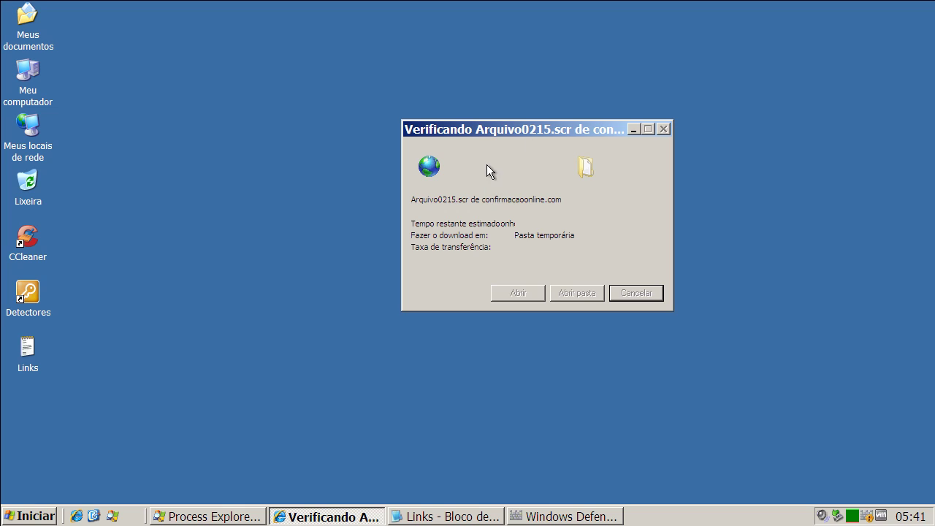
Reposition the Arquivo0215.scr download dialog and allow darkshe.exe from C:\WINDOWS\system32 to run
{"action": "left_click_drag", "start_coordinate": [486, 131], "coordinate": [454, 131]}
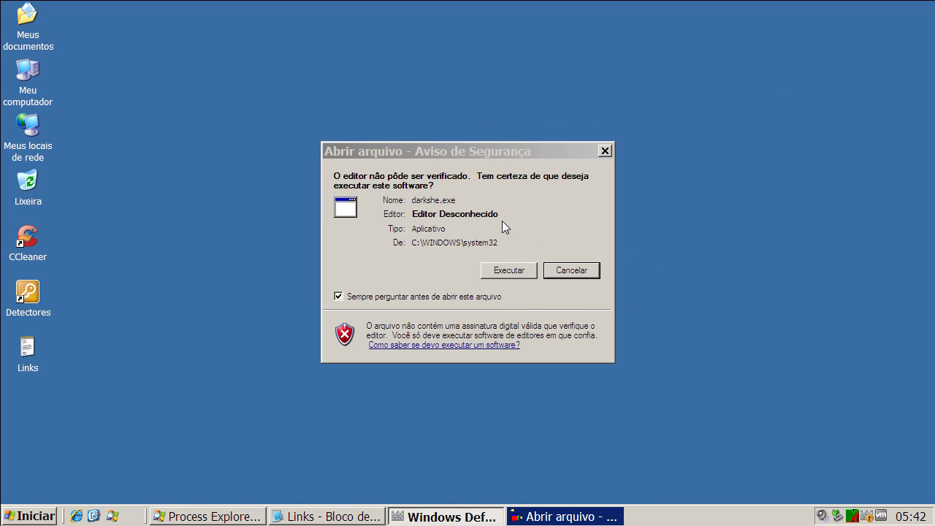
{"action": "left_click", "coordinate": [505, 271]}
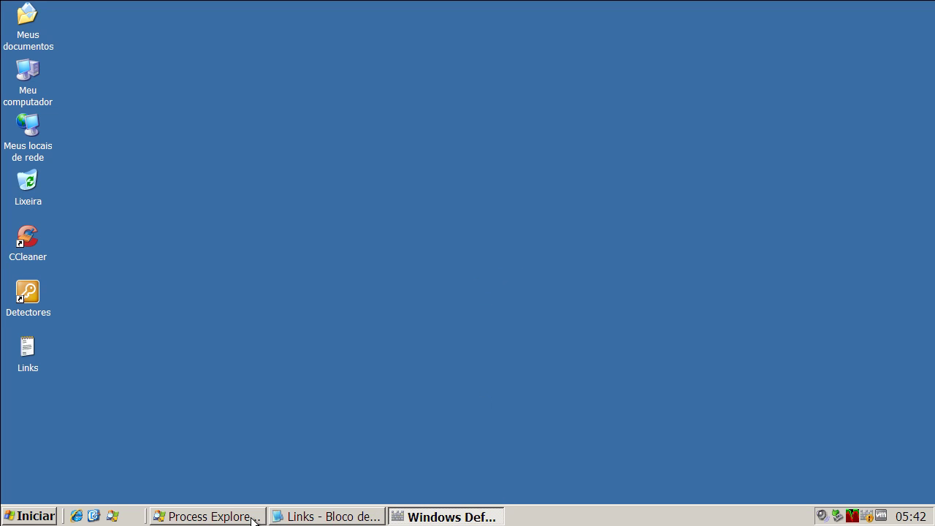
Bring up Windows Defender, minimize Process Explorer and start a full scan (Verificação Completa)
{"action": "left_click", "coordinate": [420, 518]}
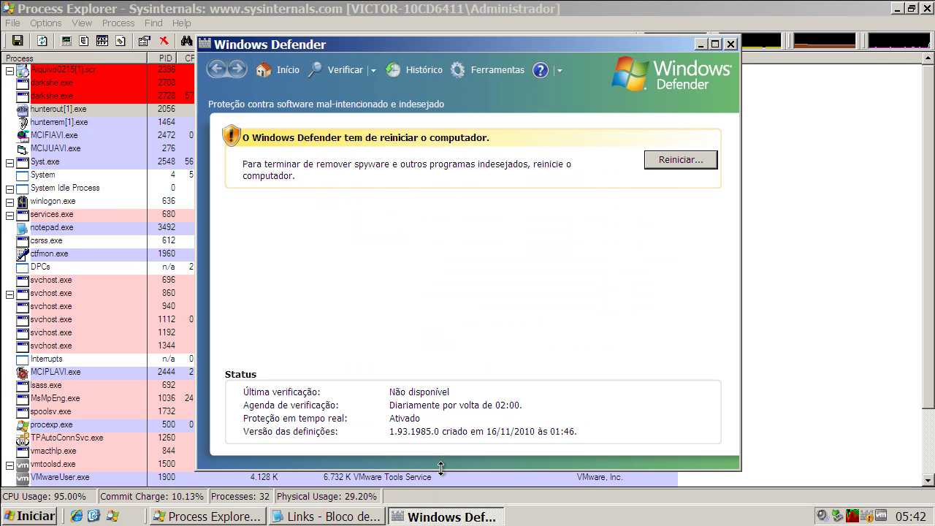
{"action": "left_click", "coordinate": [897, 9]}
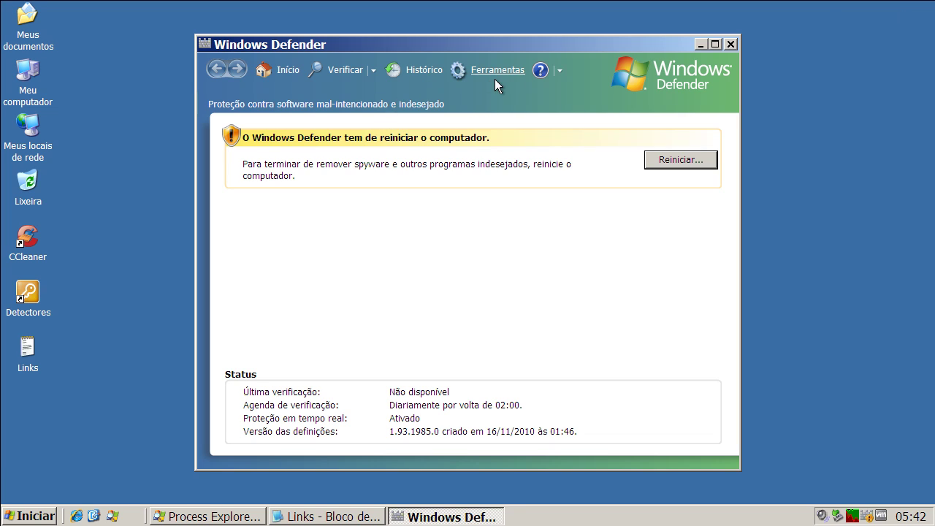
{"action": "left_click", "coordinate": [373, 70]}
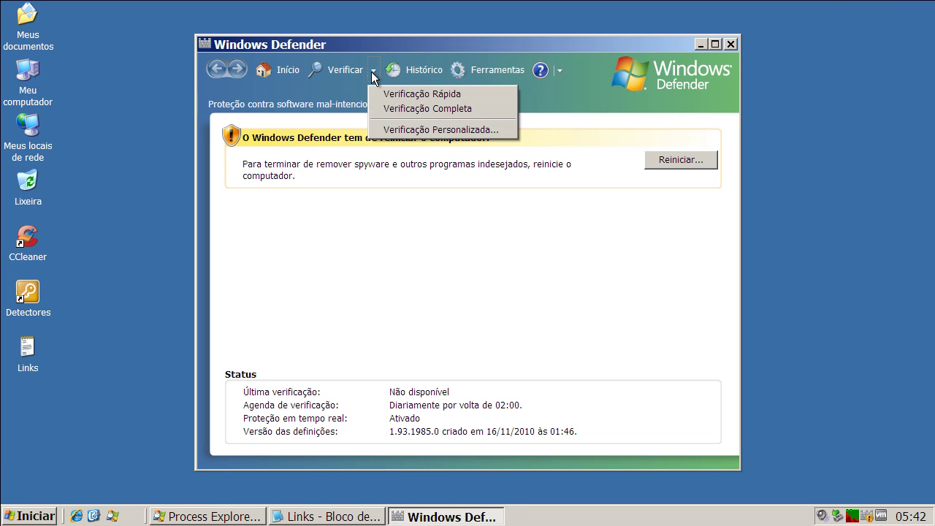
{"action": "left_click", "coordinate": [389, 108]}
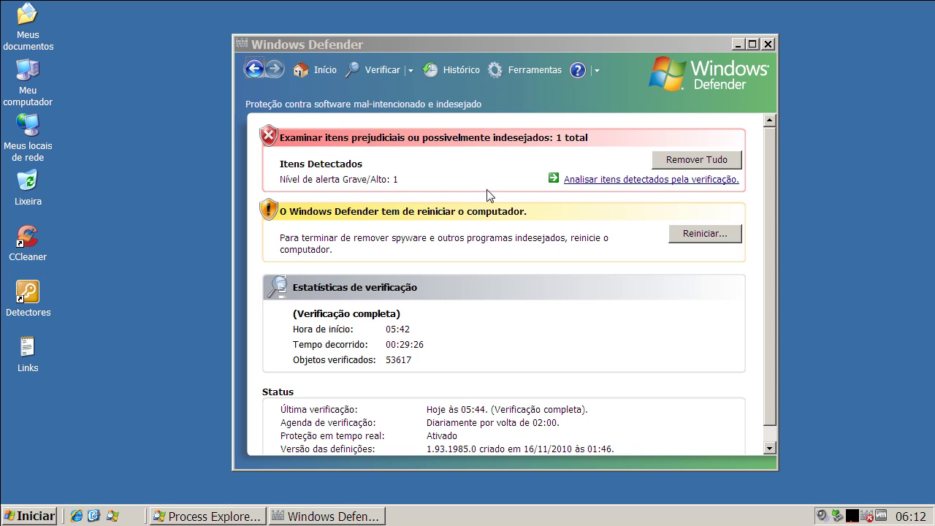
Review the item detected by the Windows Defender scan and remove Rogue:Win32/FakePAV
{"action": "left_click", "coordinate": [636, 183]}
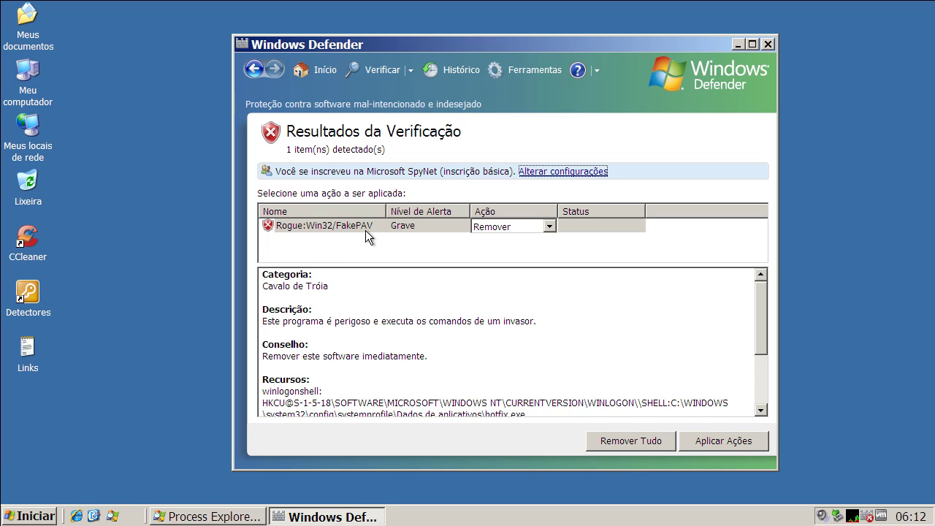
{"action": "left_click", "coordinate": [519, 228]}
{"action": "left_click", "coordinate": [519, 228]}
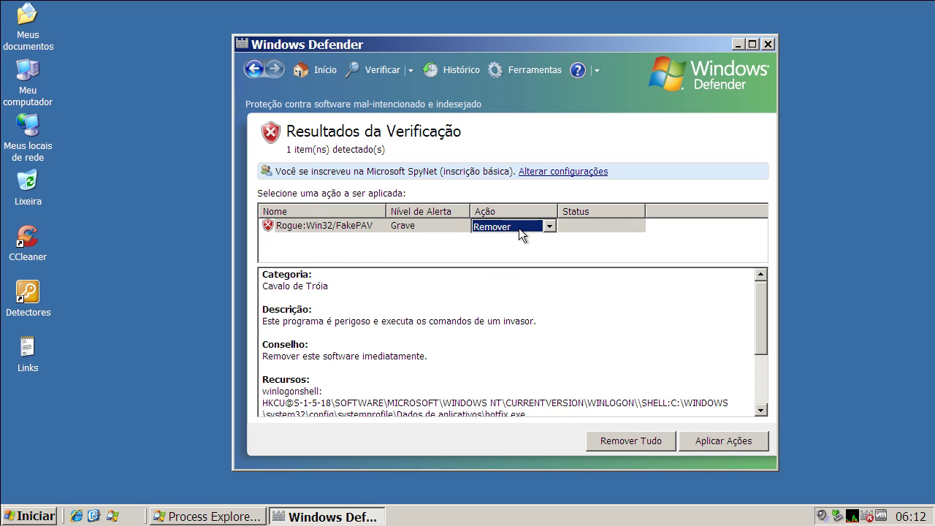
{"action": "left_click", "coordinate": [660, 443]}
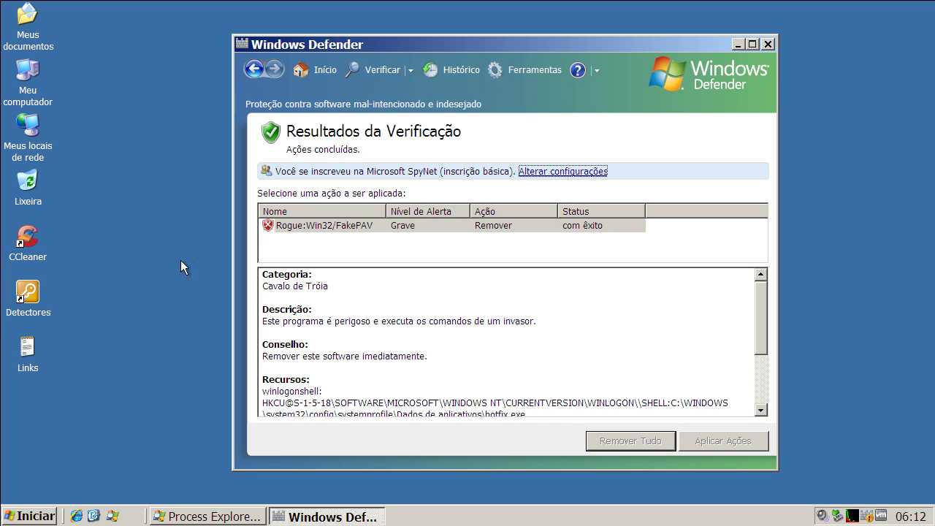
Close the Windows Defender scan results and restart the computer
{"action": "left_click", "coordinate": [35, 247]}
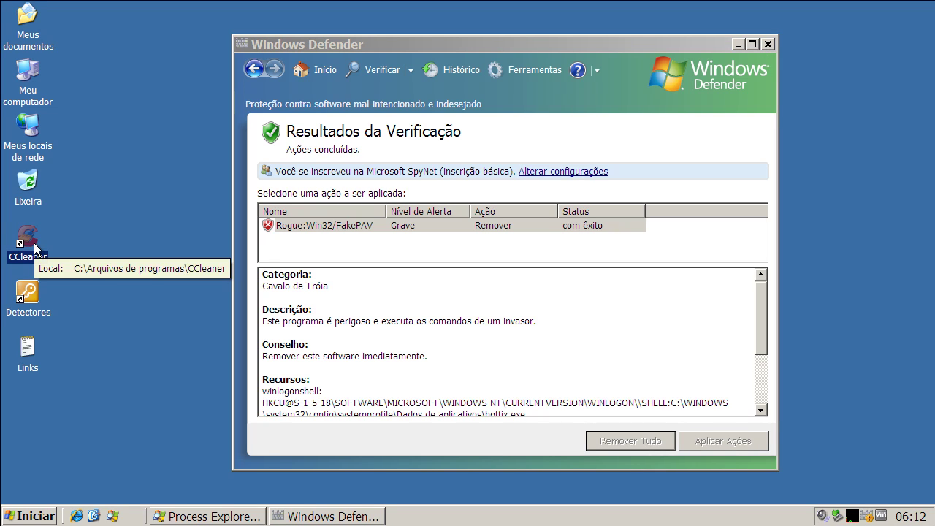
{"action": "left_click", "coordinate": [102, 236]}
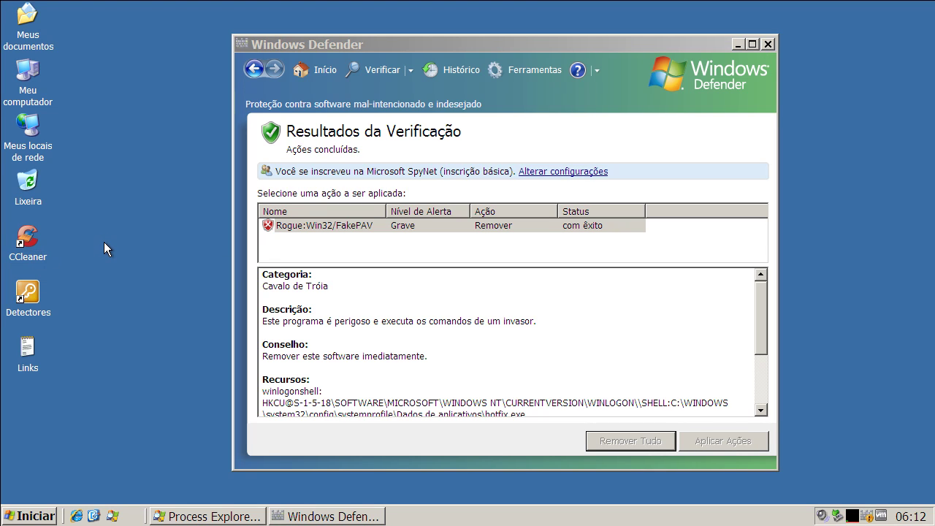
{"action": "left_click", "coordinate": [768, 44]}
{"action": "left_click", "coordinate": [29, 516]}
{"action": "left_click", "coordinate": [117, 493]}
{"action": "left_click", "coordinate": [535, 202]}
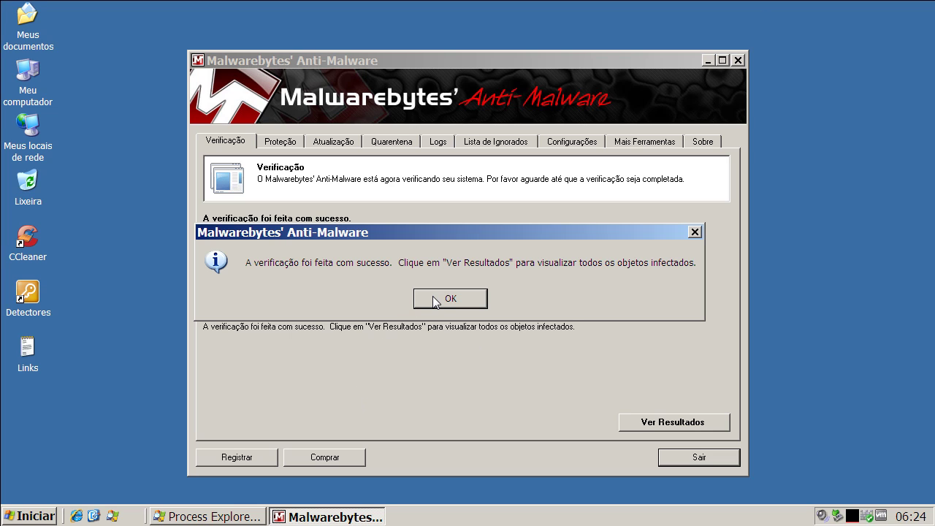
Dismiss the Malwarebytes' scan completion notice, show the detected objects and widen the Fabricante column to read the full names
{"action": "left_click", "coordinate": [437, 297]}
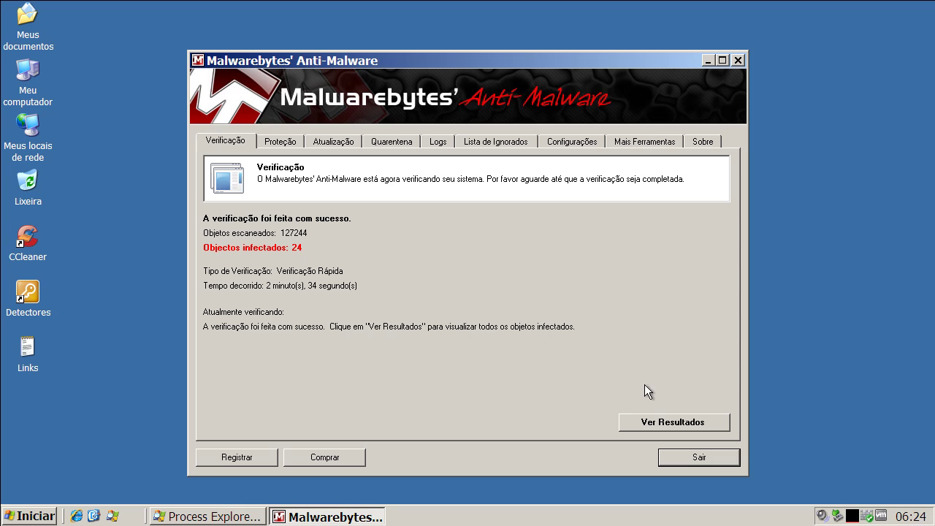
{"action": "left_click", "coordinate": [648, 422]}
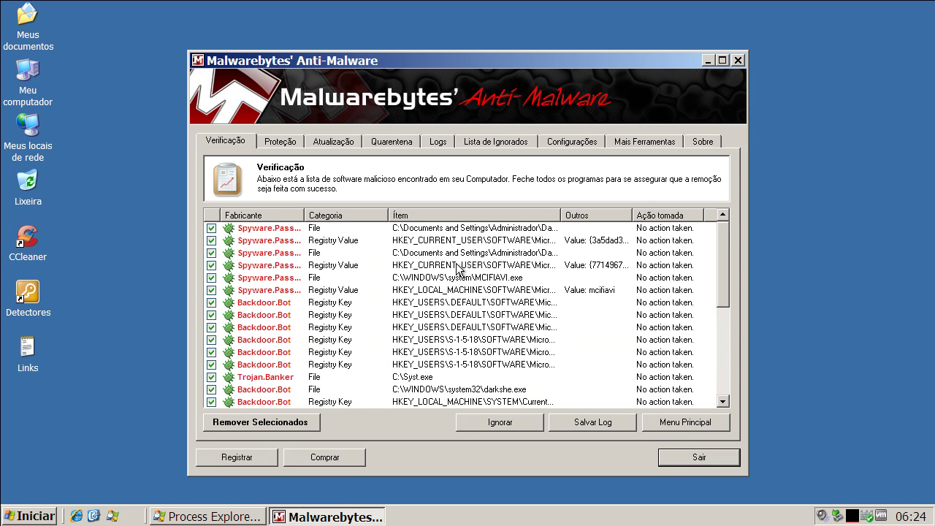
{"action": "left_click_drag", "start_coordinate": [304, 212], "coordinate": [364, 212]}
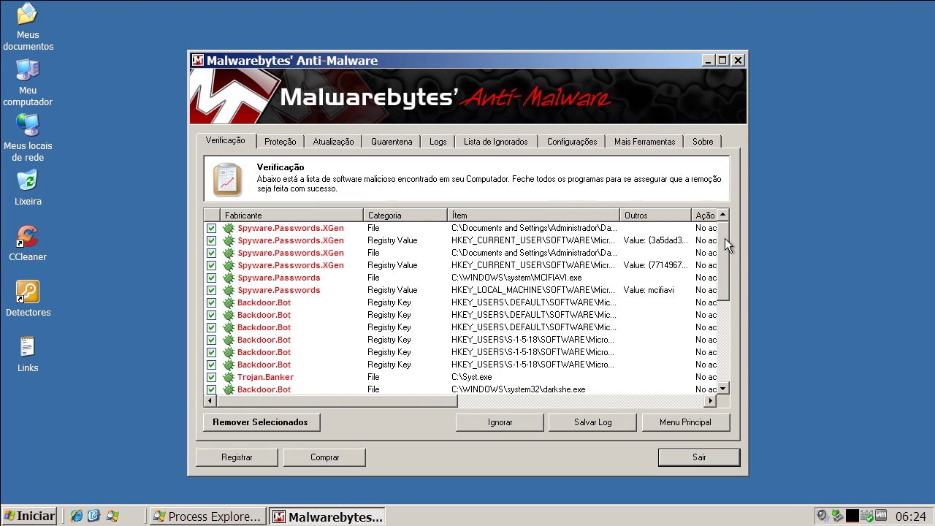
Examine the Malwarebytes detections one by one through the whole list, from the Spyware.Passwords.XGen entries down to Hijack.UserInit
{"action": "left_click", "coordinate": [262, 230]}
{"action": "left_click", "coordinate": [267, 244]}
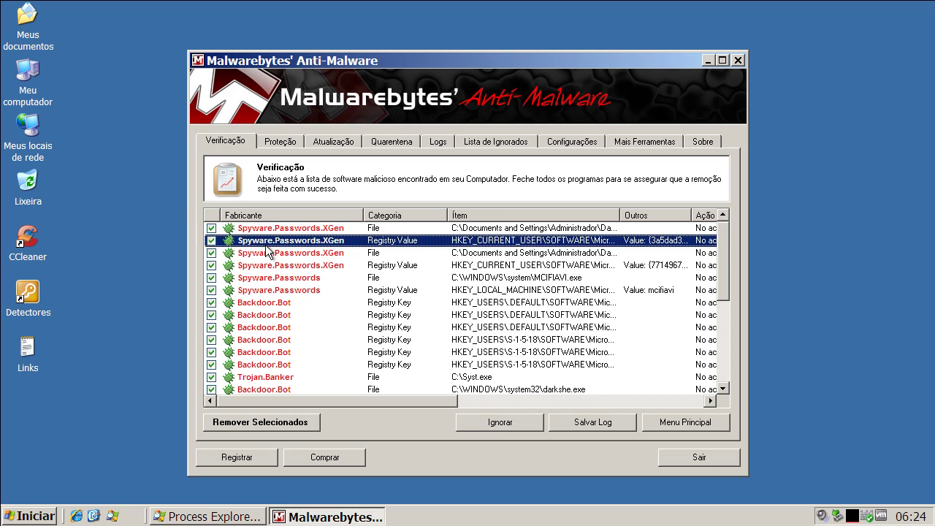
{"action": "left_click", "coordinate": [268, 254]}
{"action": "left_click", "coordinate": [269, 265]}
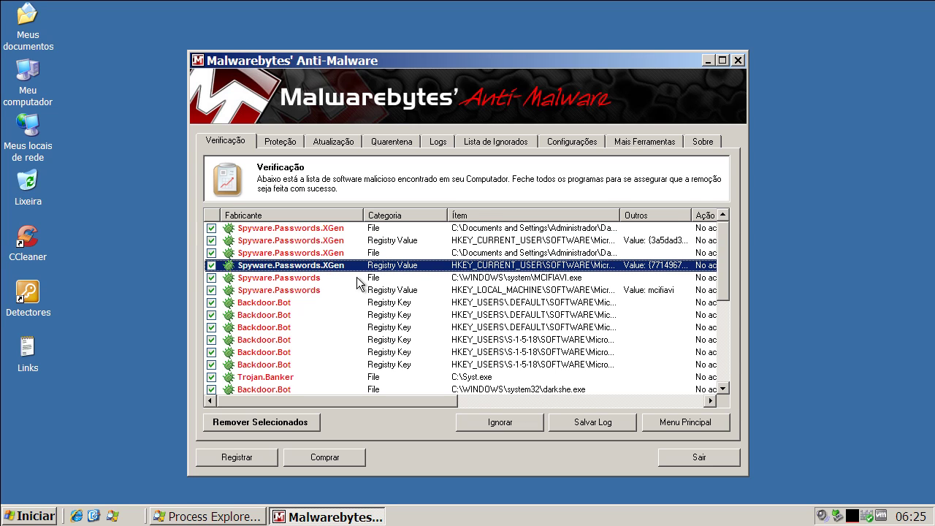
{"action": "left_click", "coordinate": [287, 281]}
{"action": "left_click", "coordinate": [295, 291]}
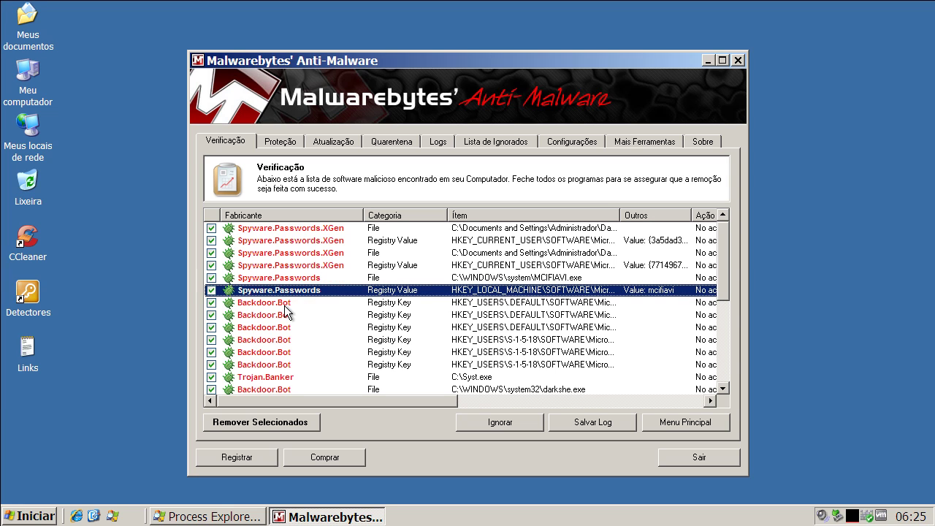
{"action": "left_click", "coordinate": [285, 306]}
{"action": "left_click_drag", "start_coordinate": [723, 285], "coordinate": [728, 315]}
{"action": "left_click", "coordinate": [310, 331]}
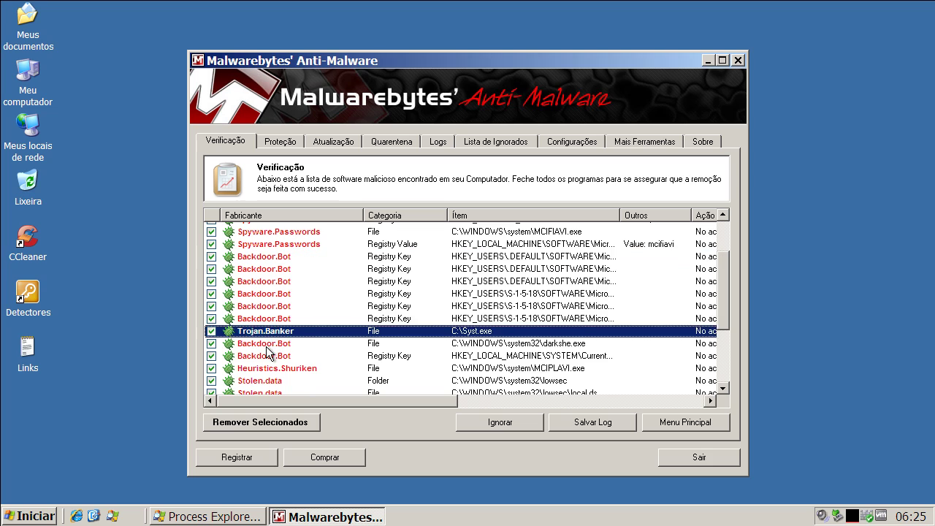
{"action": "left_click", "coordinate": [271, 344]}
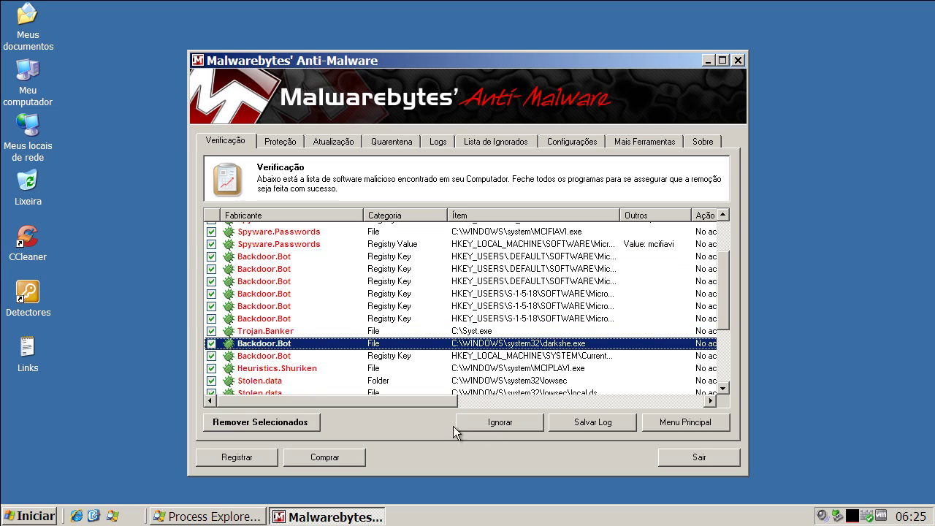
{"action": "left_click", "coordinate": [280, 369]}
{"action": "left_click_drag", "start_coordinate": [731, 311], "coordinate": [728, 350]}
{"action": "left_click", "coordinate": [267, 309]}
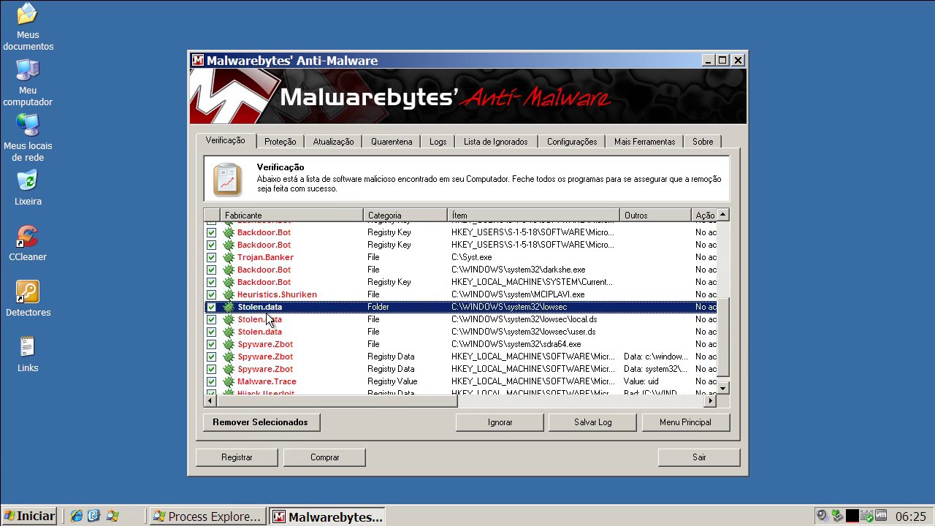
{"action": "left_click", "coordinate": [265, 335]}
{"action": "left_click", "coordinate": [273, 347]}
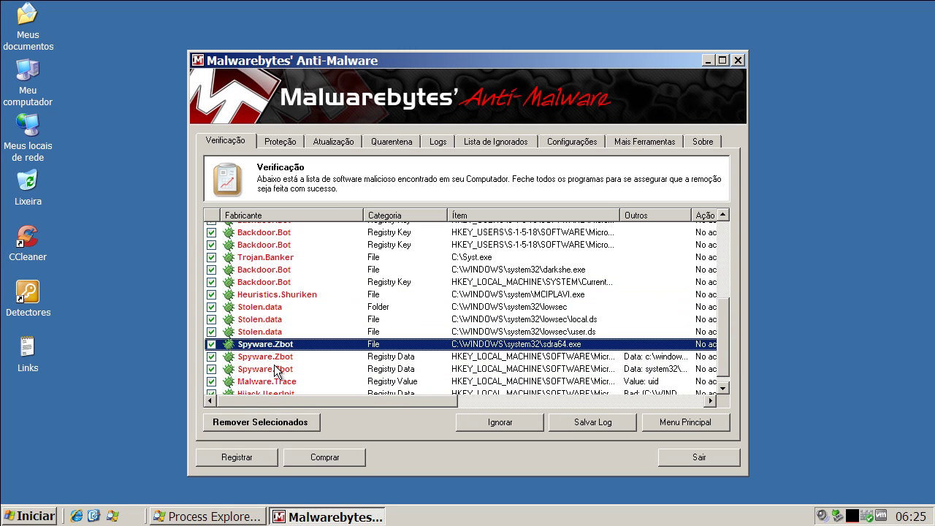
{"action": "left_click", "coordinate": [274, 366]}
{"action": "left_click", "coordinate": [275, 382]}
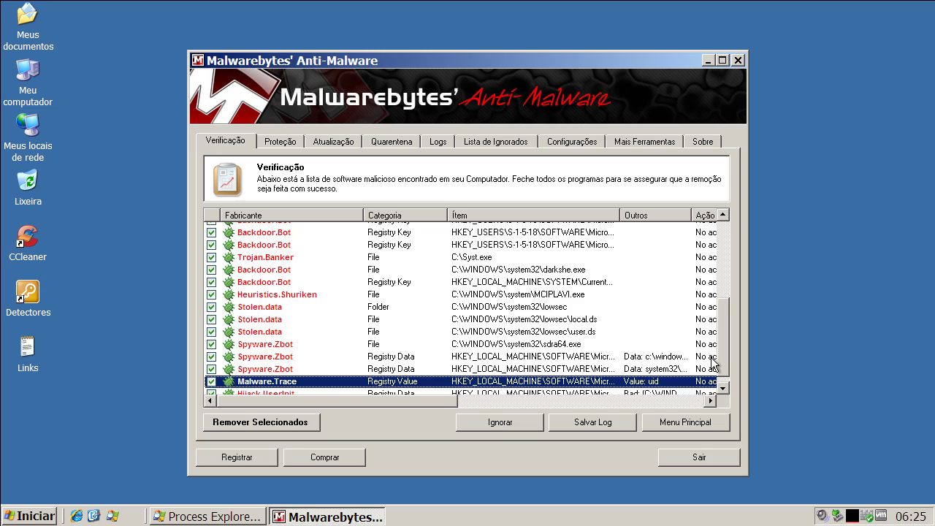
{"action": "scroll", "coordinate": [724, 365], "scroll_direction": "down", "scroll_amount": 1}
{"action": "left_click", "coordinate": [268, 388]}
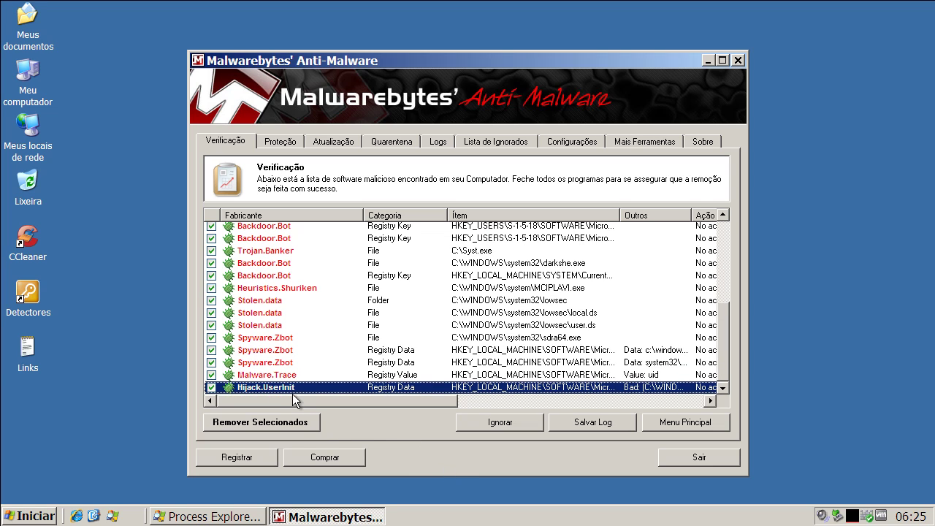
Remove all checked detections, close the removal log, and exit Malwarebytes without restarting the computer
{"action": "left_click", "coordinate": [280, 421]}
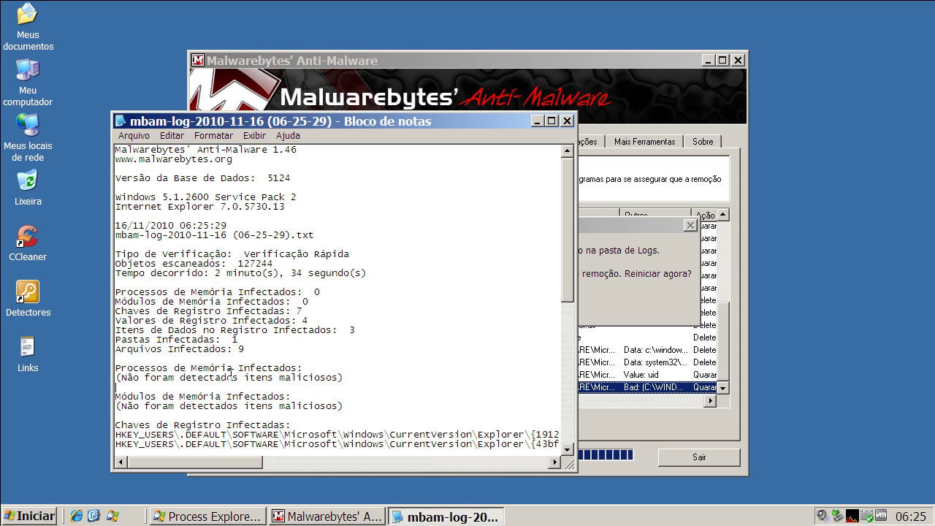
{"action": "left_click", "coordinate": [566, 121]}
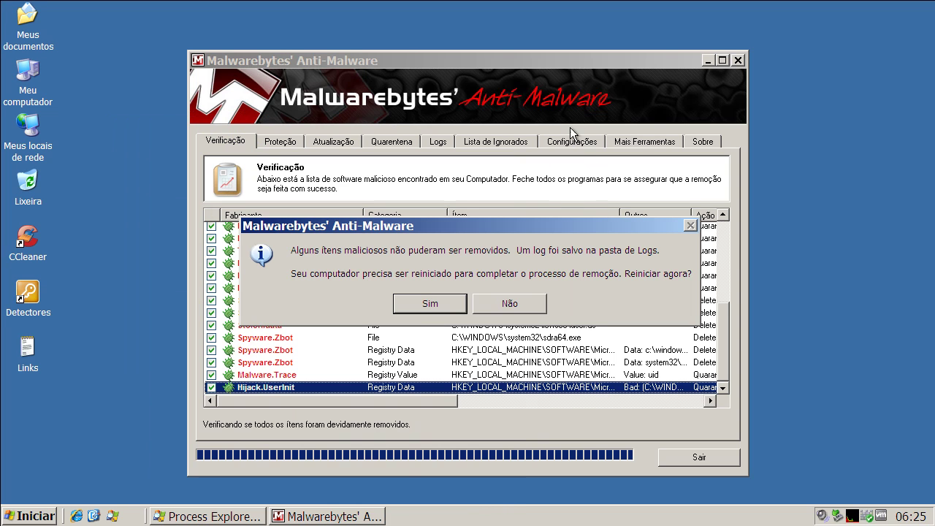
{"action": "left_click", "coordinate": [531, 303]}
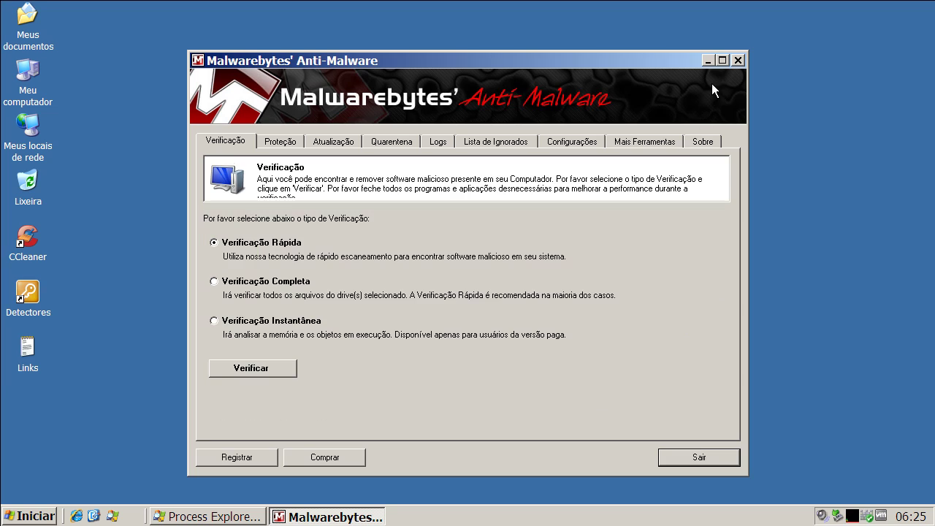
{"action": "left_click", "coordinate": [738, 61]}
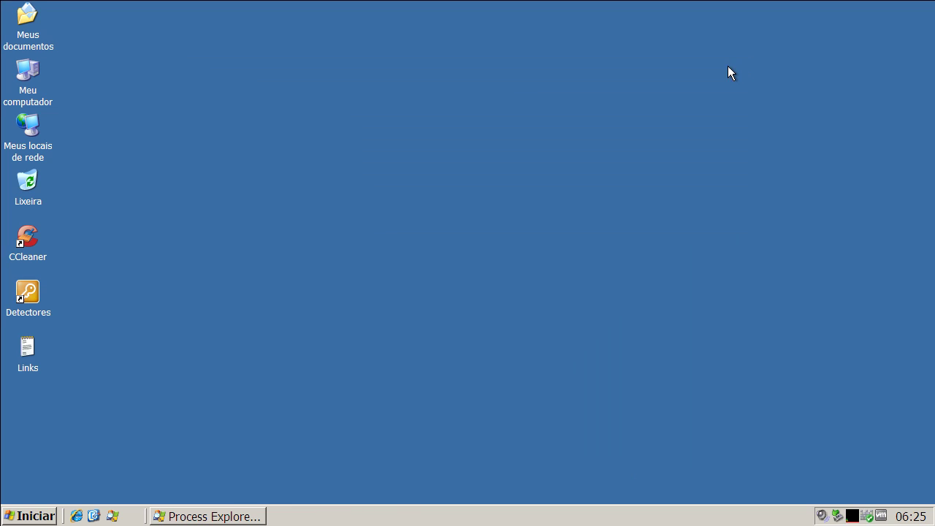
Launch HitmanPro35 from the Detectores tools folder for a second-opinion scan and close the folder window
{"action": "double_click", "coordinate": [22, 293]}
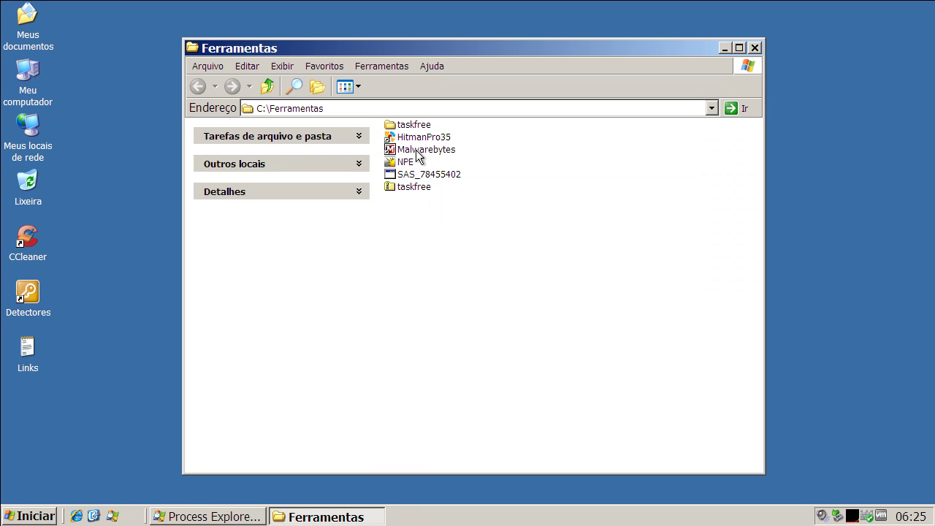
{"action": "left_click", "coordinate": [418, 138]}
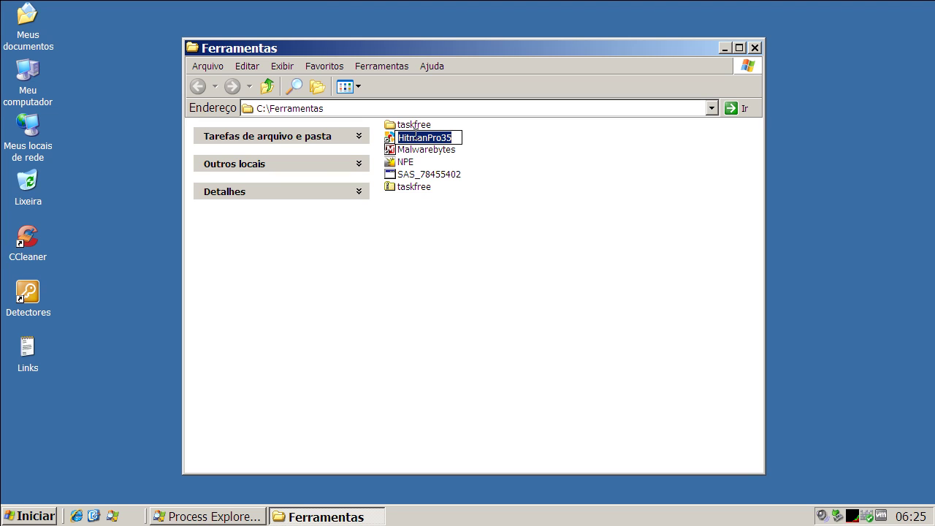
{"action": "left_click", "coordinate": [395, 142]}
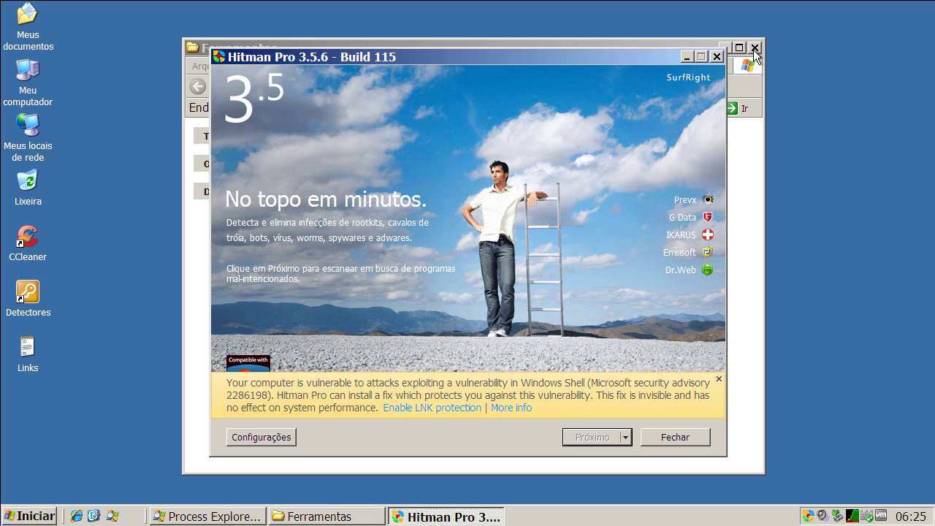
{"action": "left_click", "coordinate": [756, 49]}
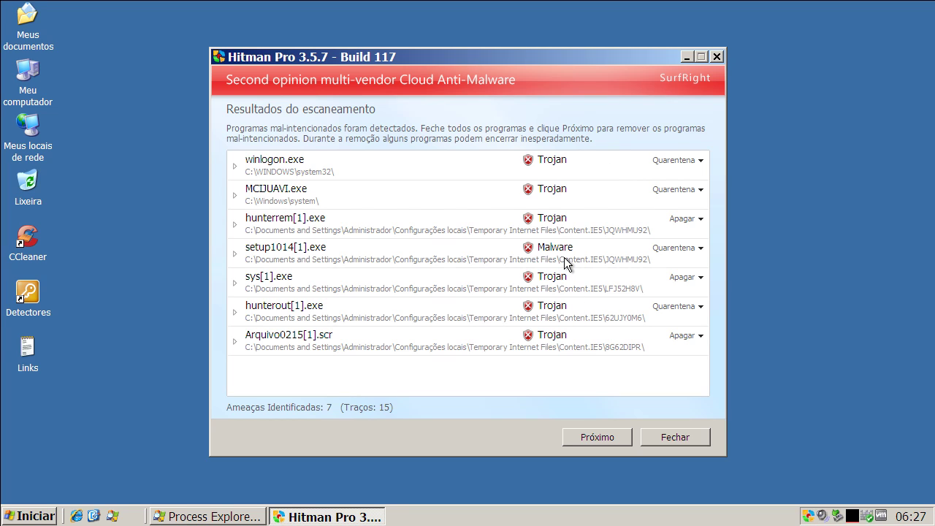
Close Hitman Pro's scan results without removing the identified threats
{"action": "left_click", "coordinate": [683, 437]}
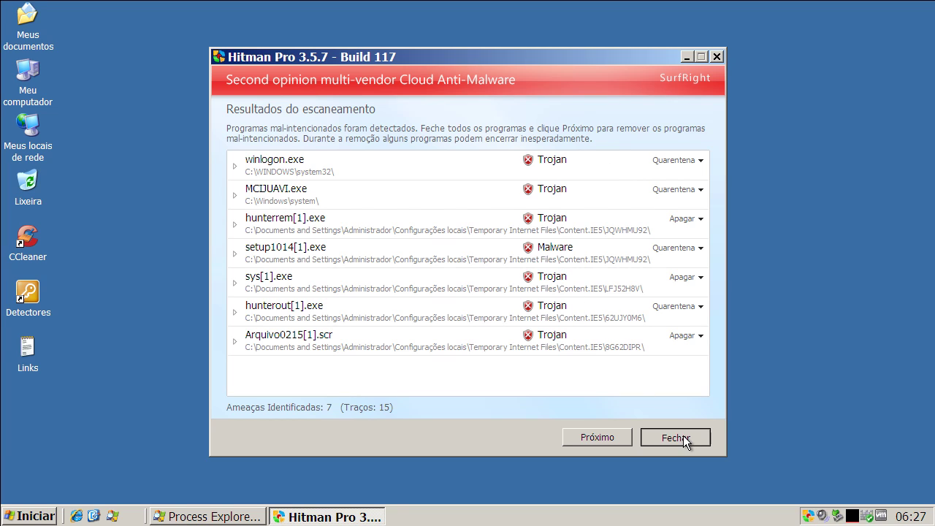
{"action": "double_click", "coordinate": [869, 516]}
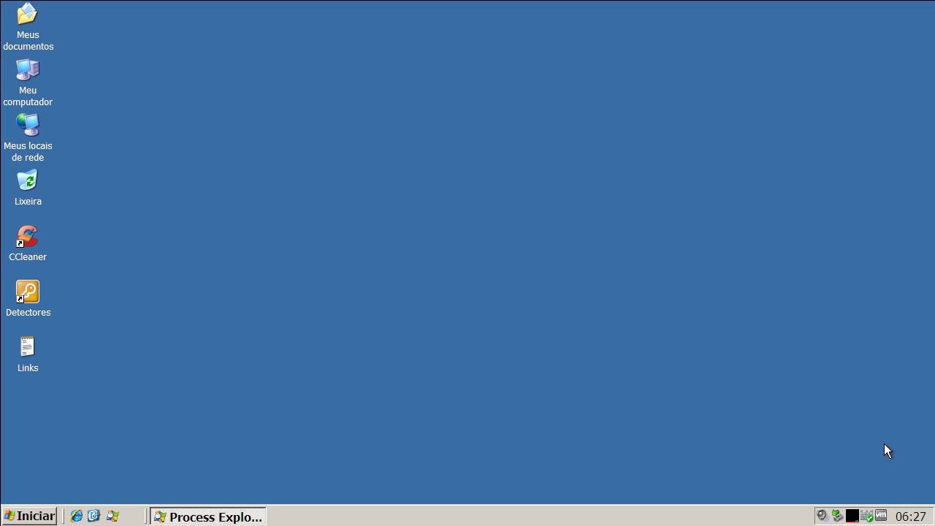